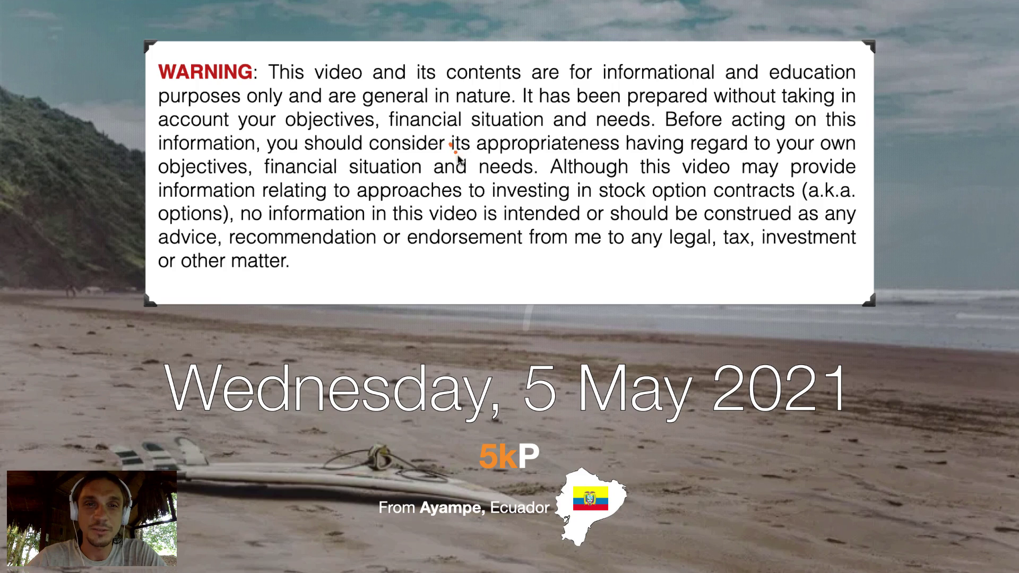
- Draw a checkmark over the disclaimer warning text with the presenter pen
{"action": "left_click_drag", "start_coordinate": [450, 144], "coordinate": [572, 87]}
{"action": "mouse_move", "coordinate": [454, 149]}
{"action": "left_mouse_down"}
{"action": "mouse_move", "coordinate": [480, 175]}
{"action": "mouse_move", "coordinate": [608, 93]}
{"action": "left_mouse_up"}
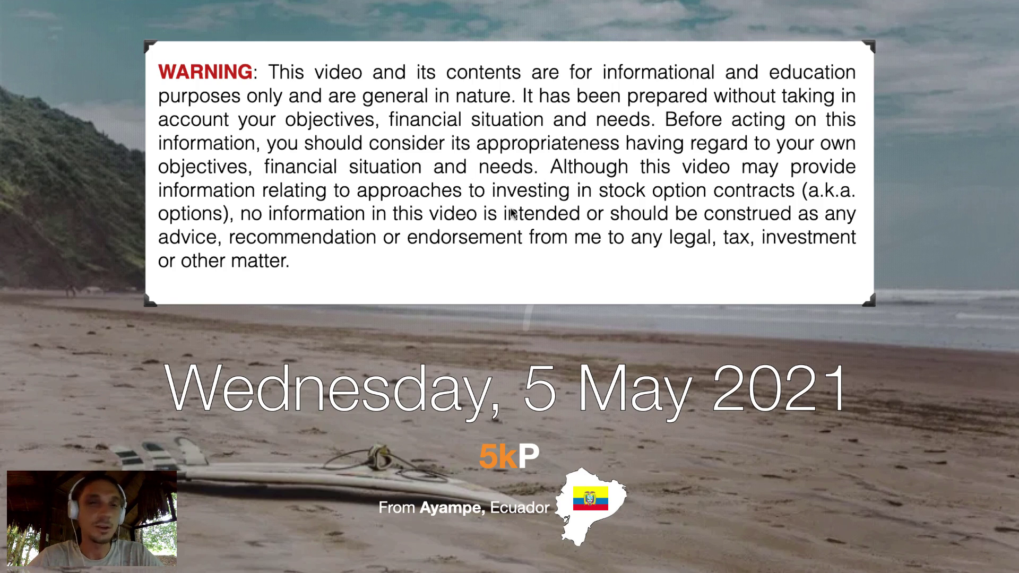
- Advance to the Part I / Part II overview slide, exit the slideshow, and switch toward Brave Browser
{"action": "key", "text": "Right"}
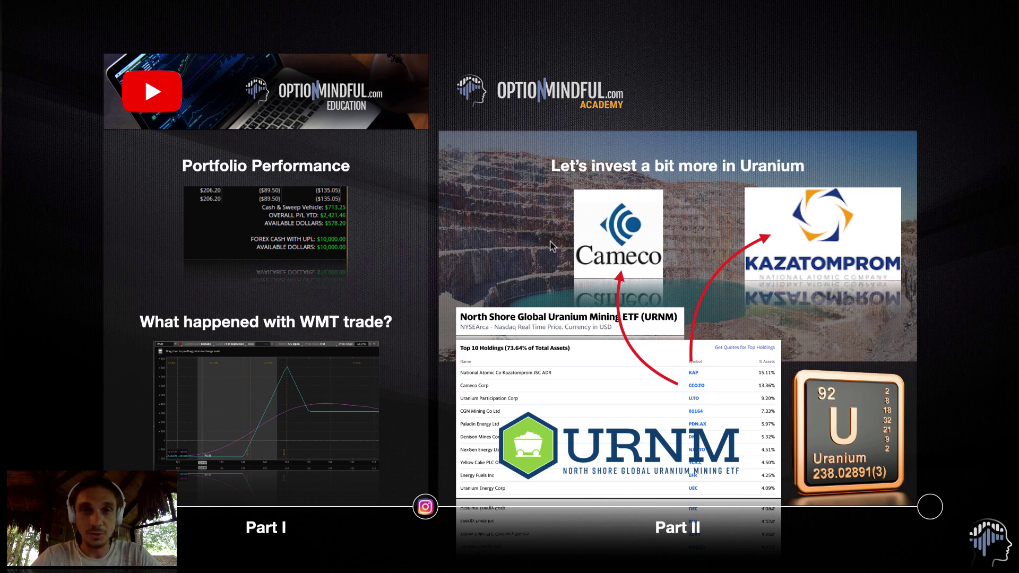
{"action": "key", "text": "Escape"}
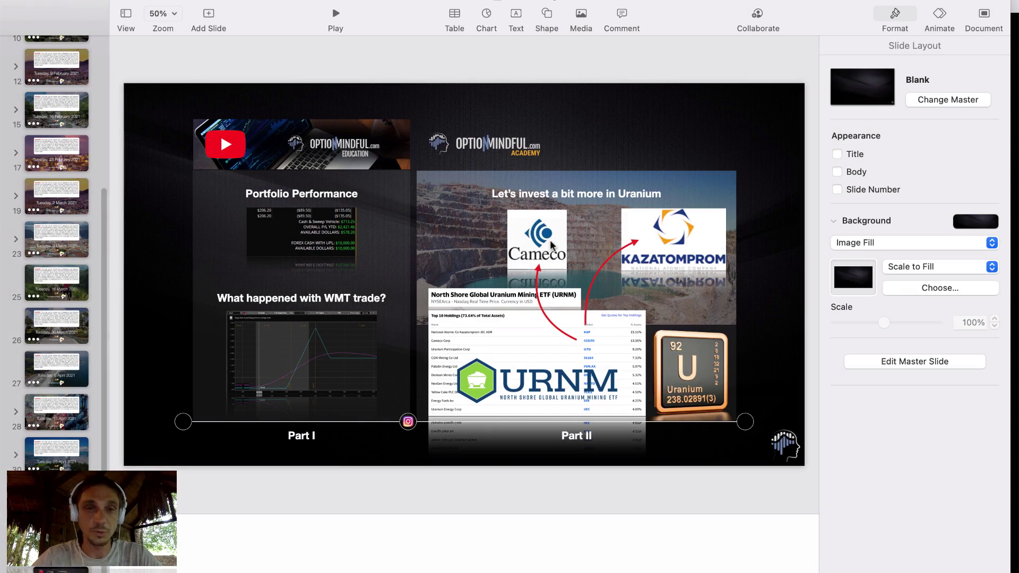
{"action": "key", "text": "super+Tab"}
{"action": "key", "text": "super+Tab"}
{"action": "key", "text": "super+Tab"}
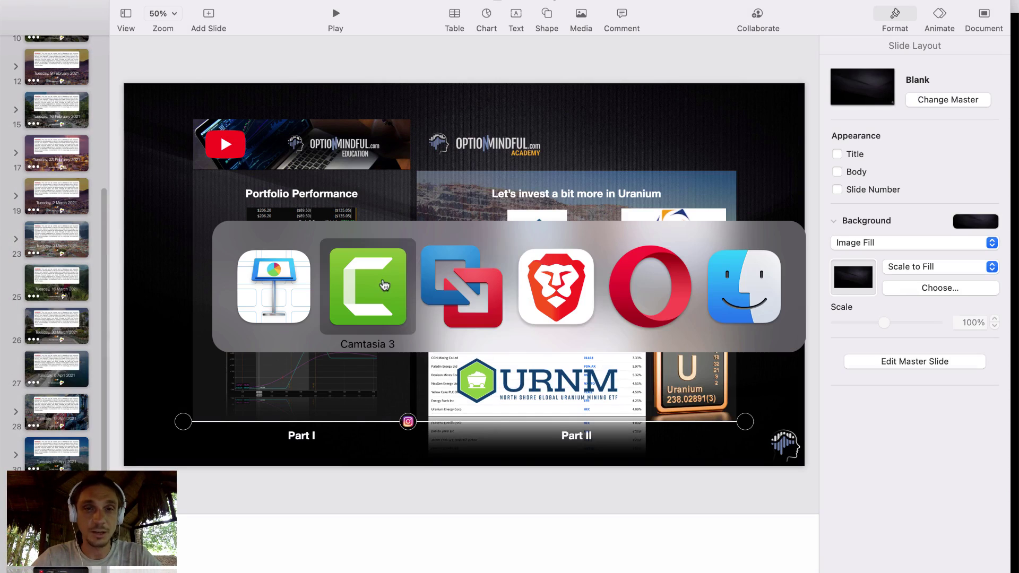
- Chart SPY (SPDR S&P 500 ETF) on the daily timeframe in TradingView
{"action": "left_click", "coordinate": [564, 290]}
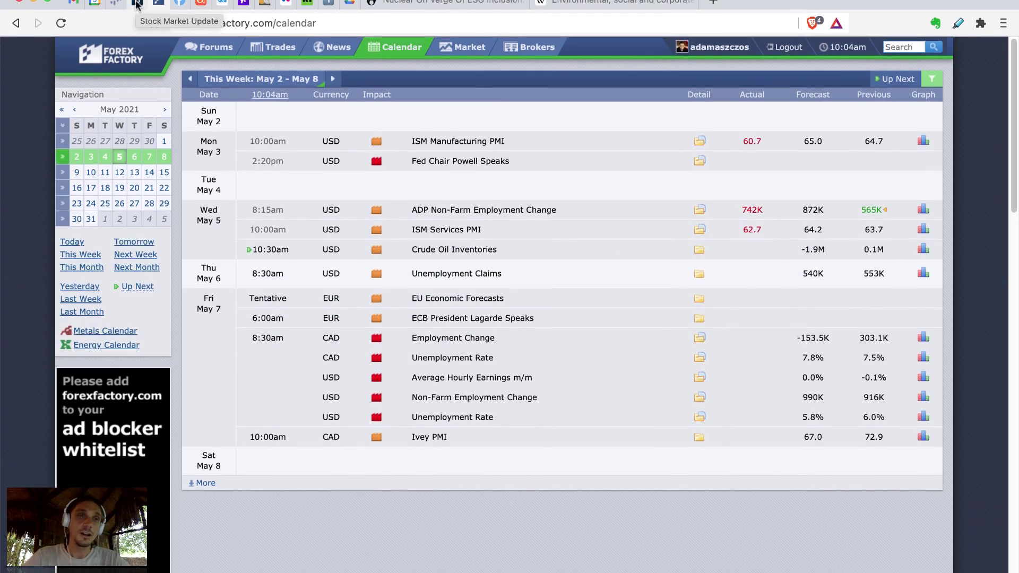
{"action": "left_click", "coordinate": [159, 2]}
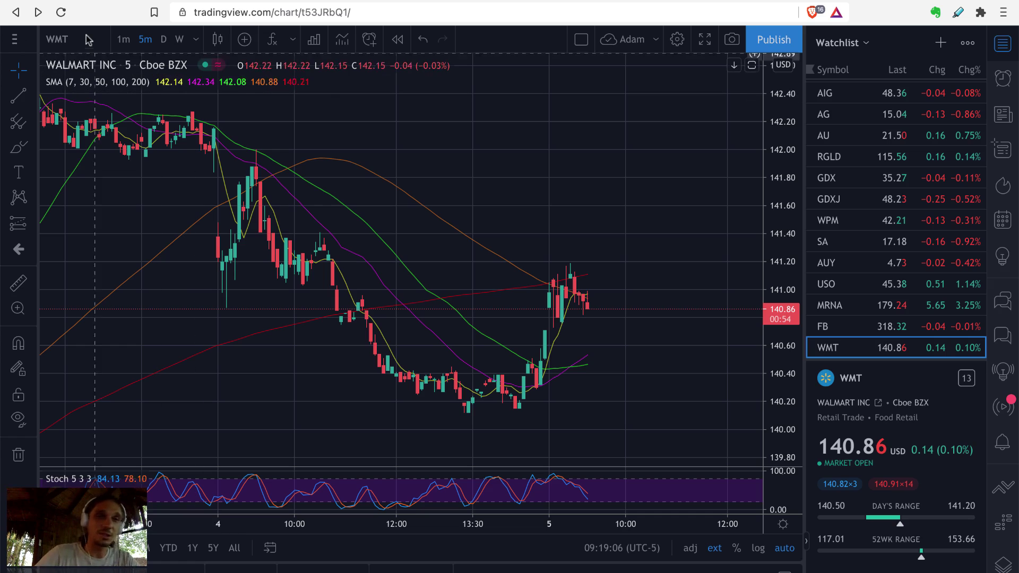
{"action": "left_click", "coordinate": [88, 39]}
{"action": "type", "text": "SPY"}
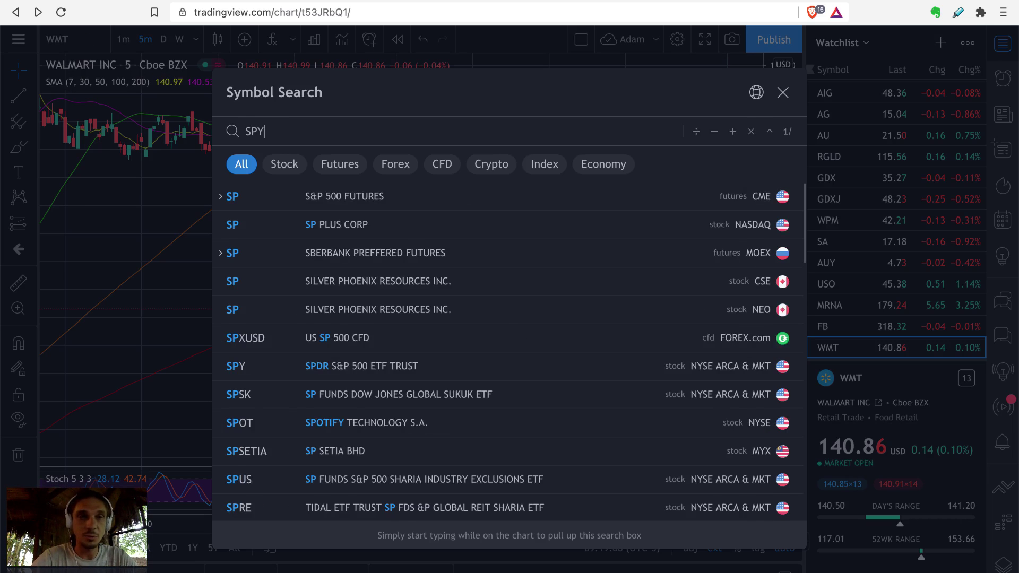
{"action": "left_click", "coordinate": [386, 198]}
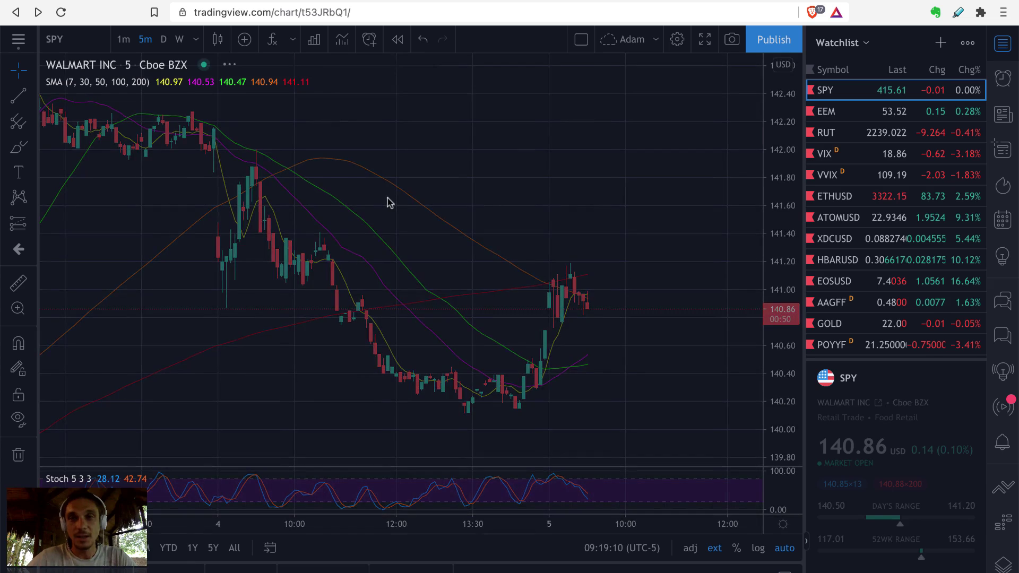
{"action": "left_click", "coordinate": [166, 40]}
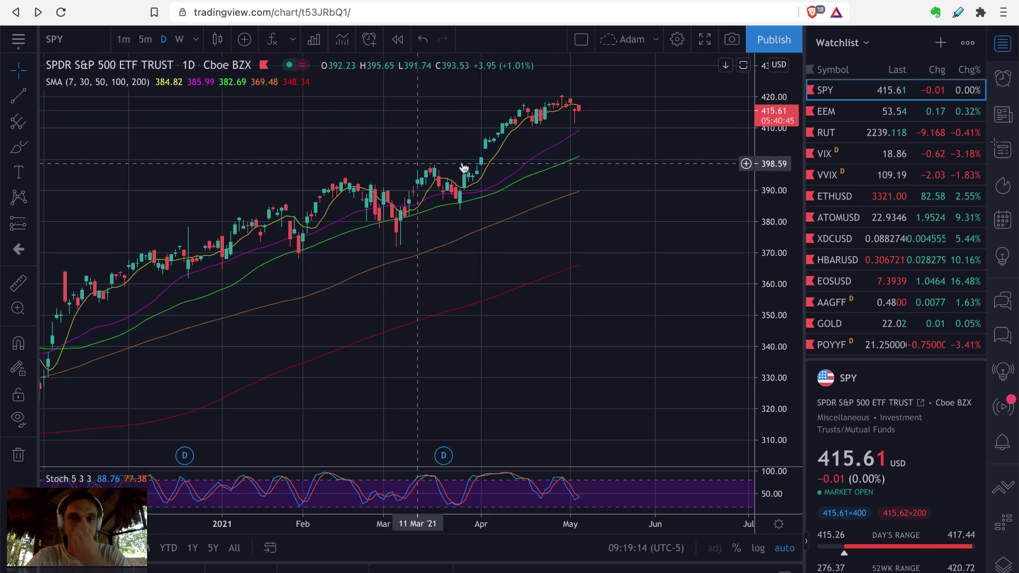
- Switch the chart to the ES1! S&P 500 E-mini futures from the watchlist
{"action": "scroll", "coordinate": [615, 168], "scroll_direction": "up", "scroll_amount": 3}
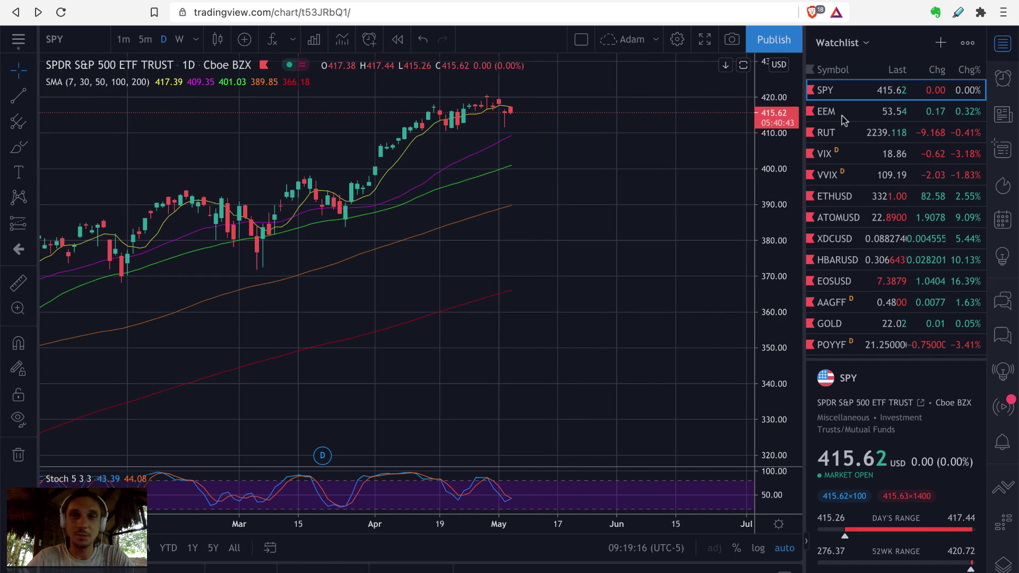
{"action": "scroll", "coordinate": [871, 101], "scroll_direction": "up", "scroll_amount": 3}
{"action": "left_click", "coordinate": [853, 99]}
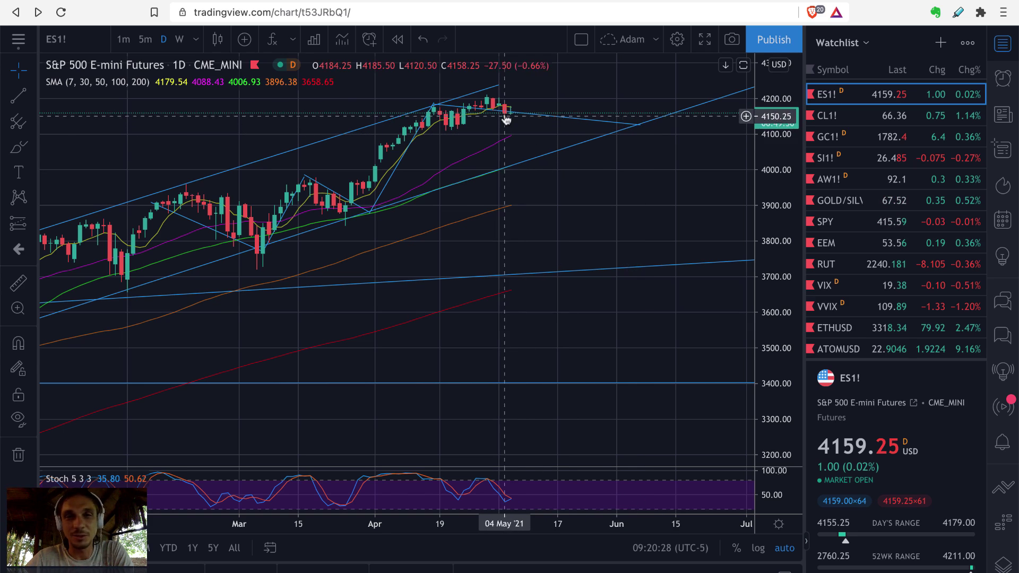
- Adjust the chart's time range and switch it to the VIX volatility index from the watchlist
{"action": "scroll", "coordinate": [505, 118], "scroll_direction": "up", "scroll_amount": 2}
{"action": "scroll", "coordinate": [505, 118], "scroll_direction": "down", "scroll_amount": 2}
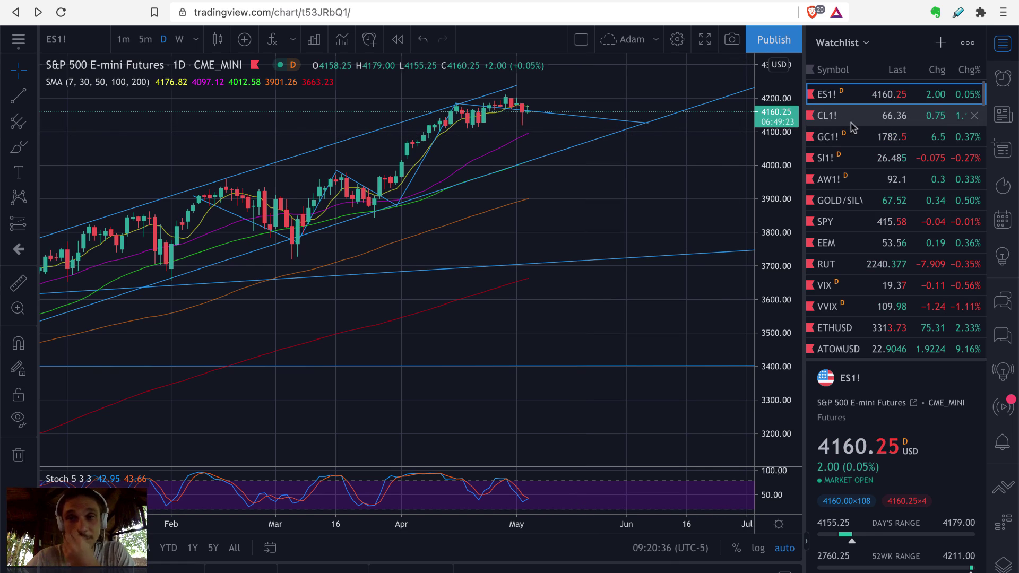
{"action": "left_click", "coordinate": [850, 287]}
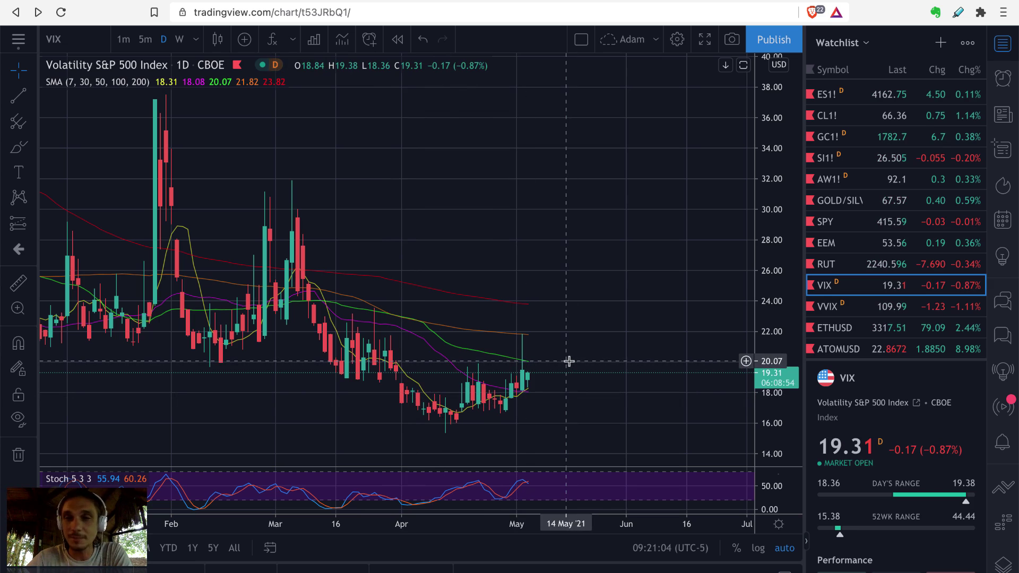
- Chart the CBOE VVIX index from the watchlist
{"action": "left_click", "coordinate": [828, 306]}
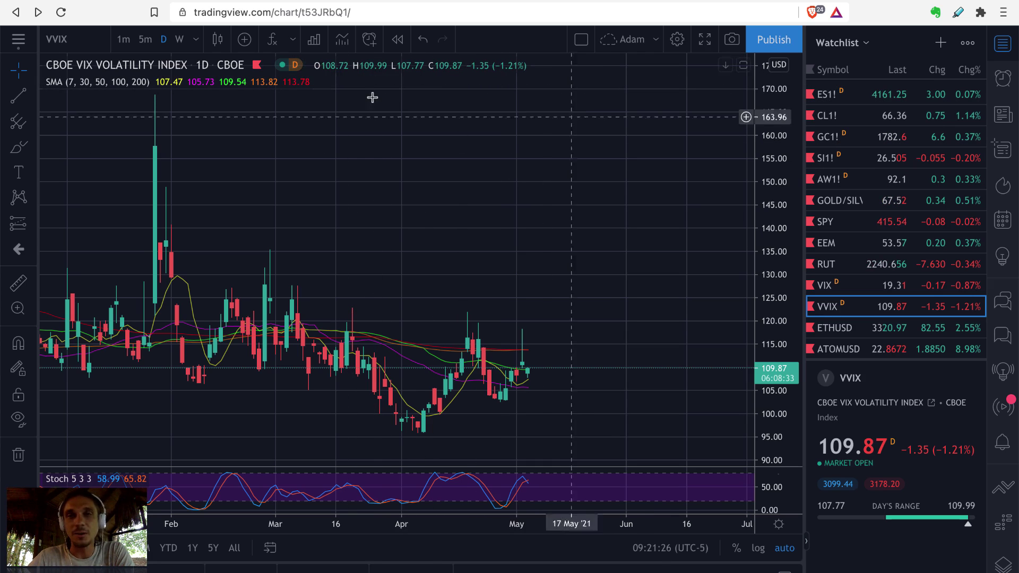
- On Briefing.com, highlight the strong sectors like Energy and weak ones like Utilities and Real Estate
{"action": "key", "text": "ctrl+Tab"}
{"action": "key", "text": "ctrl+Tab"}
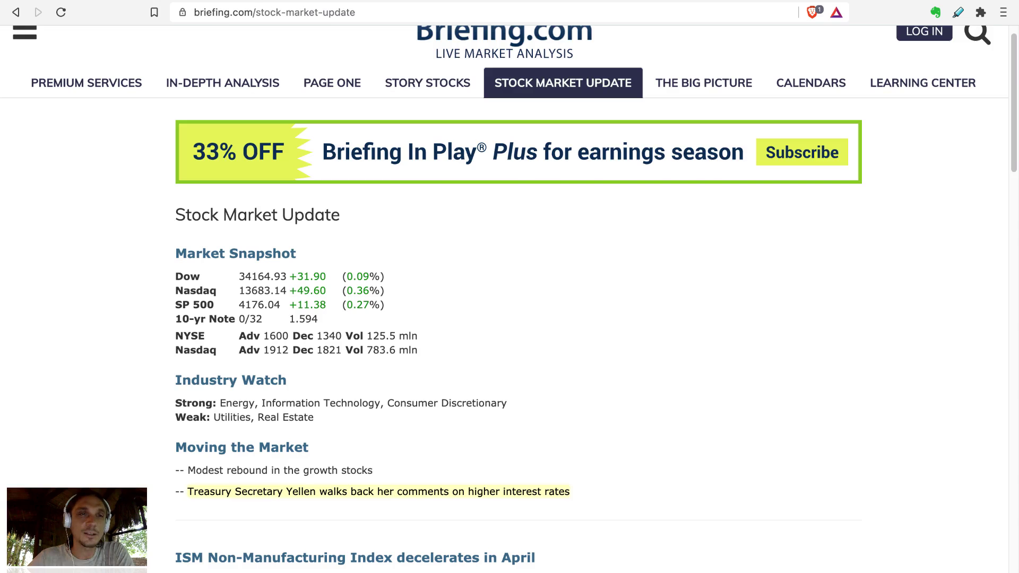
{"action": "scroll", "coordinate": [453, 141], "scroll_direction": "up", "scroll_amount": 1}
{"action": "scroll", "coordinate": [293, 159], "scroll_direction": "down", "scroll_amount": 5}
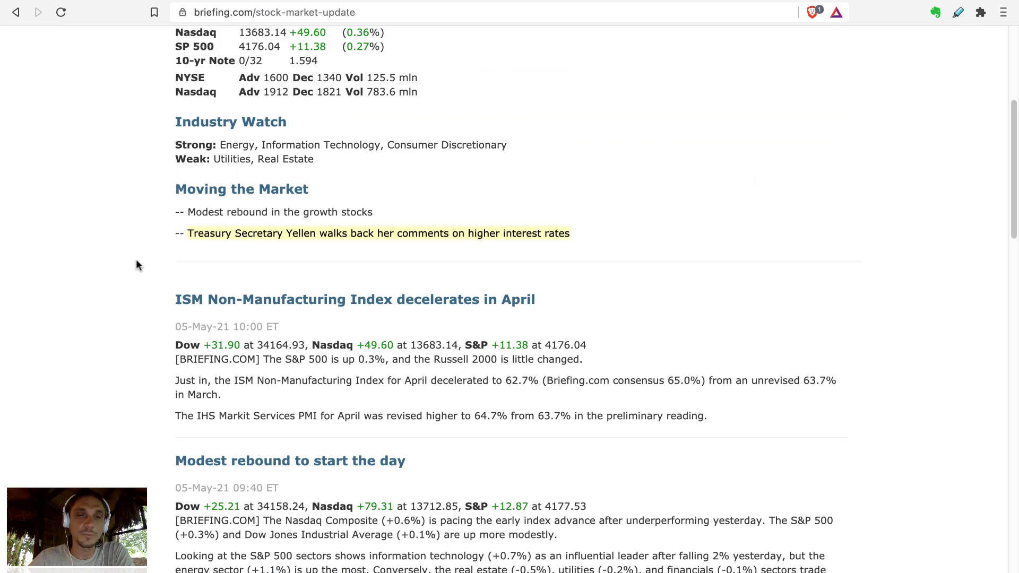
{"action": "scroll", "coordinate": [215, 160], "scroll_direction": "up", "scroll_amount": 2}
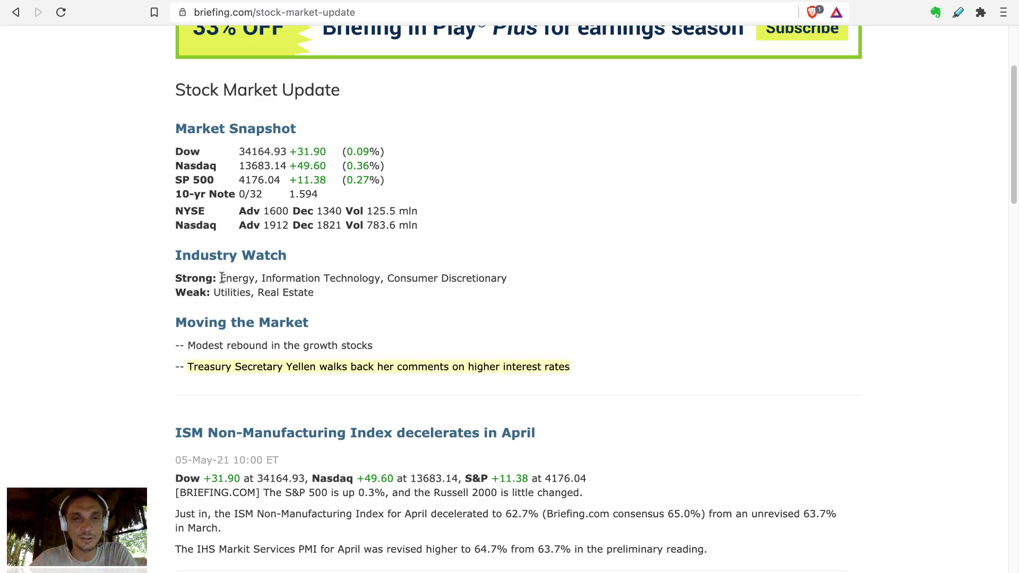
{"action": "left_click_drag", "start_coordinate": [222, 279], "coordinate": [262, 273]}
{"action": "left_click", "coordinate": [264, 275]}
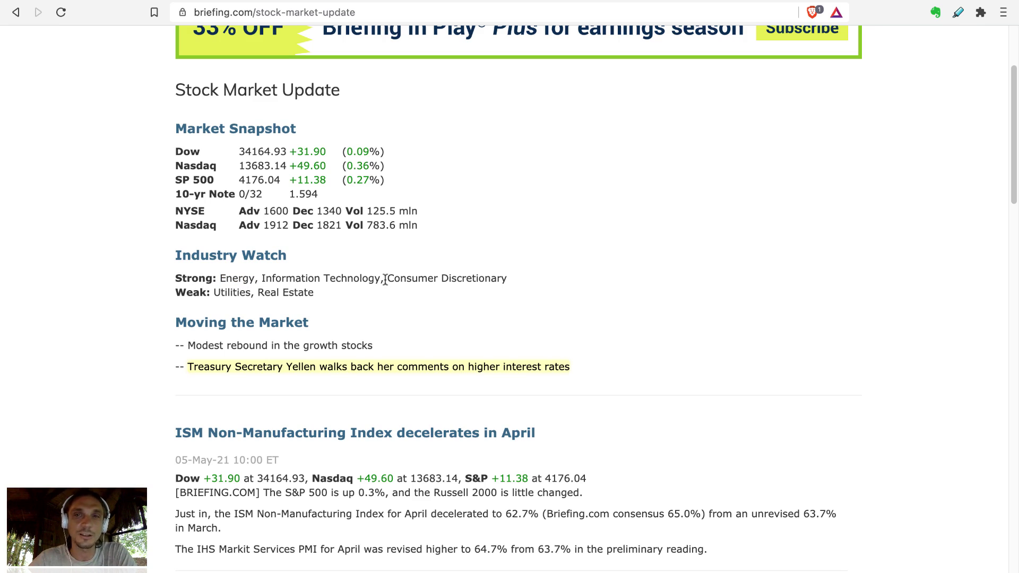
{"action": "left_click_drag", "start_coordinate": [388, 283], "coordinate": [515, 282]}
{"action": "left_click", "coordinate": [506, 278]}
{"action": "left_click_drag", "start_coordinate": [212, 296], "coordinate": [344, 301]}
{"action": "left_click", "coordinate": [346, 300]}
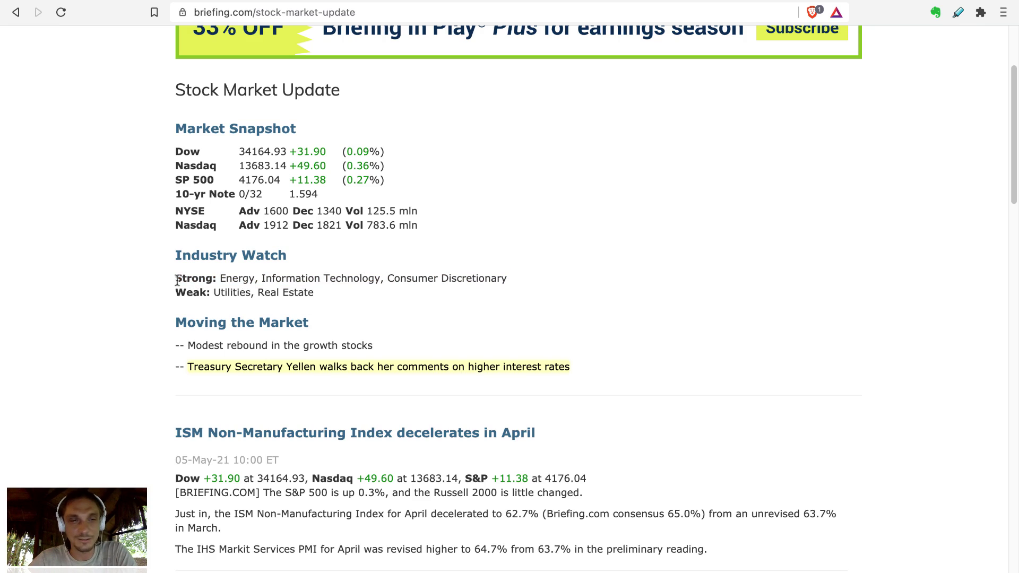
{"action": "left_click_drag", "start_coordinate": [177, 281], "coordinate": [179, 296]}
{"action": "left_click", "coordinate": [301, 289]}
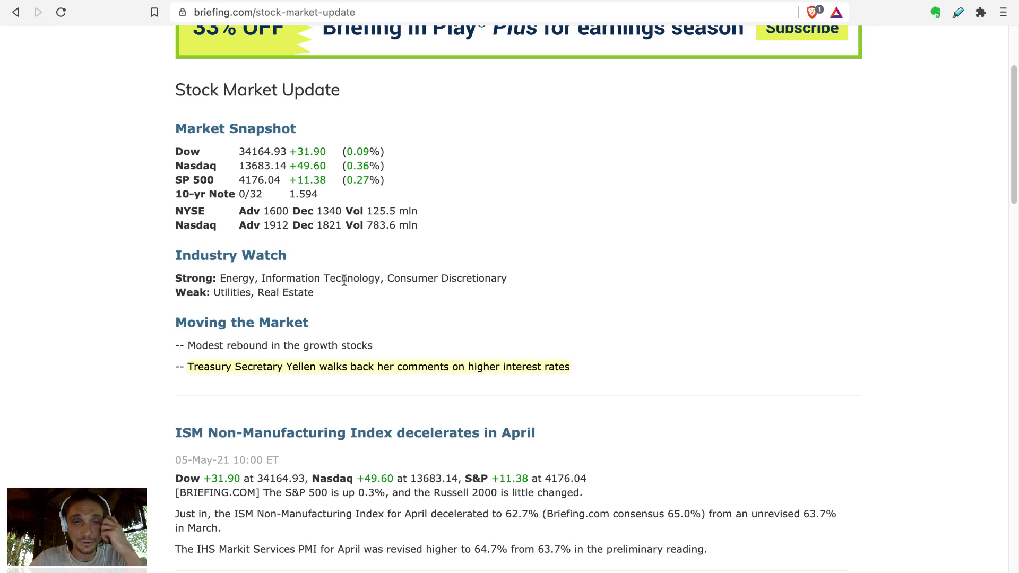
- Select both Industry Watch lines to review them, then clear the highlight
{"action": "triple_click", "coordinate": [328, 292]}
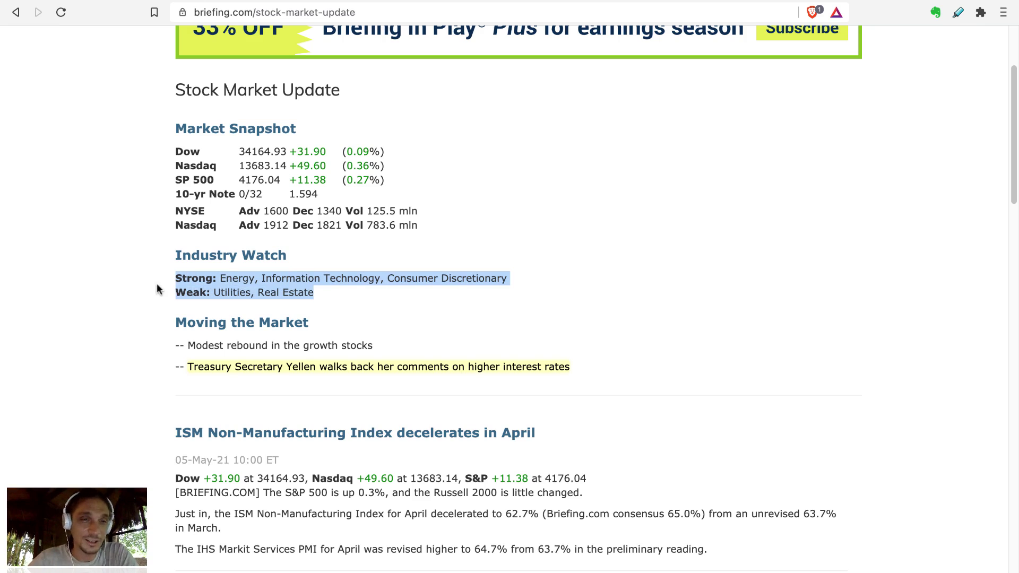
{"action": "mouse_move", "coordinate": [178, 276]}
{"action": "left_mouse_down"}
{"action": "mouse_move", "coordinate": [313, 293]}
{"action": "mouse_move", "coordinate": [159, 283]}
{"action": "mouse_move", "coordinate": [177, 275]}
{"action": "mouse_move", "coordinate": [346, 296]}
{"action": "mouse_move", "coordinate": [176, 292]}
{"action": "mouse_move", "coordinate": [171, 276]}
{"action": "mouse_move", "coordinate": [318, 297]}
{"action": "mouse_move", "coordinate": [213, 293]}
{"action": "mouse_move", "coordinate": [179, 276]}
{"action": "mouse_move", "coordinate": [191, 278]}
{"action": "left_mouse_up"}
{"action": "left_click", "coordinate": [343, 292]}
{"action": "left_click", "coordinate": [171, 276]}
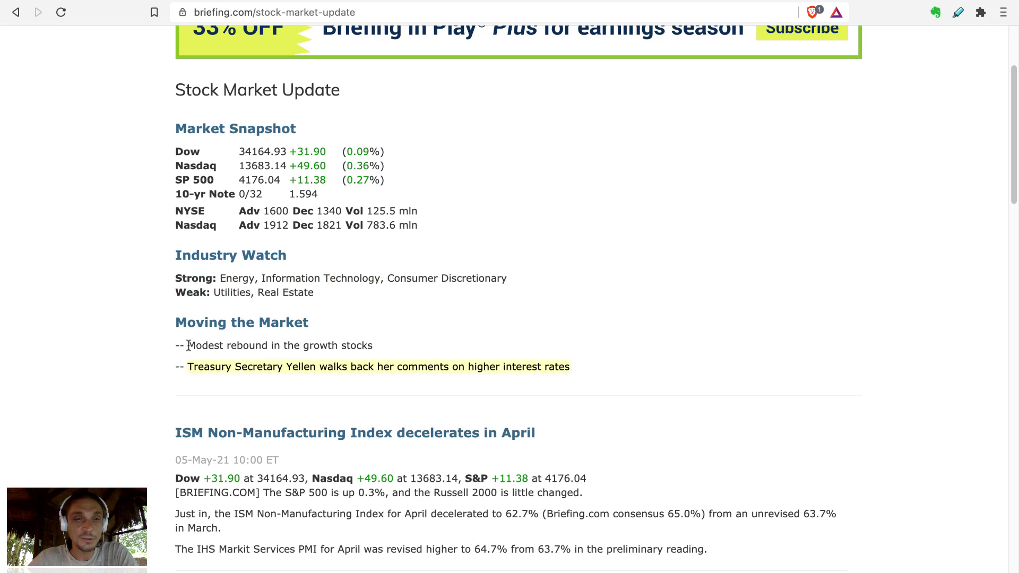
- Highlight the Moving the Market notes on the modest growth-stock rebound, then return to Forex Factory
{"action": "left_click_drag", "start_coordinate": [189, 346], "coordinate": [287, 351]}
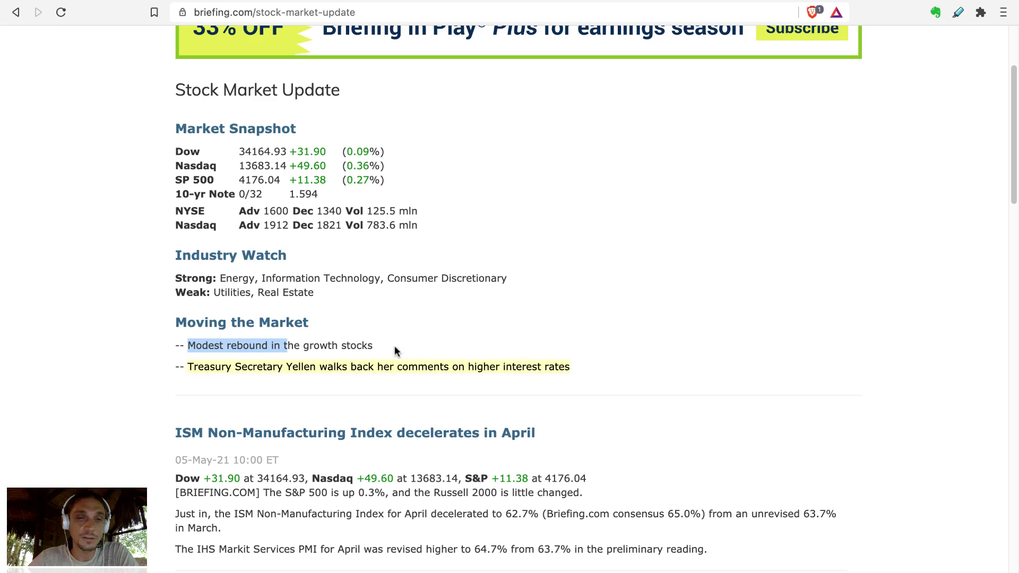
{"action": "left_click_drag", "start_coordinate": [396, 352], "coordinate": [303, 370]}
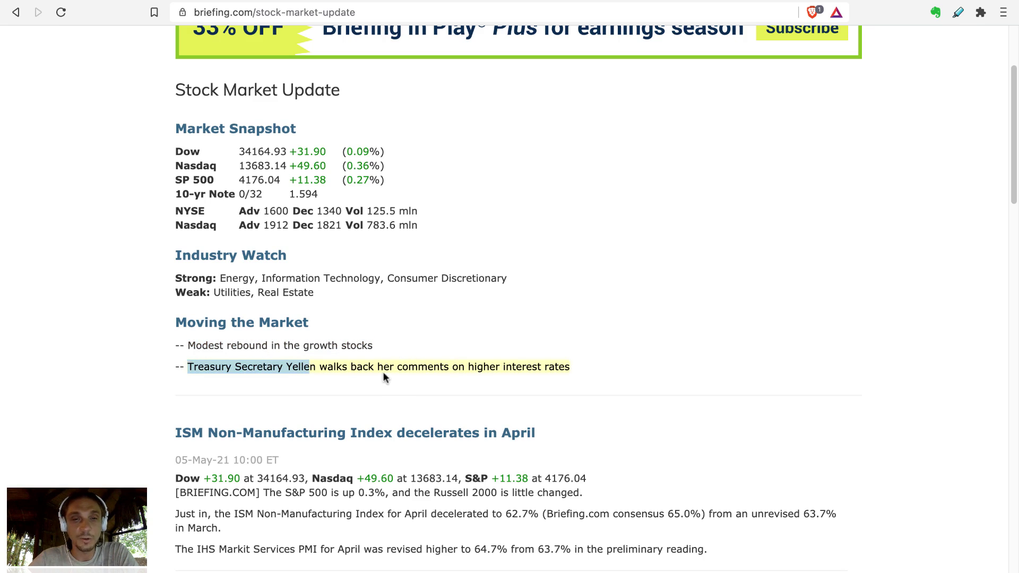
{"action": "left_click_drag", "start_coordinate": [575, 370], "coordinate": [176, 323]}
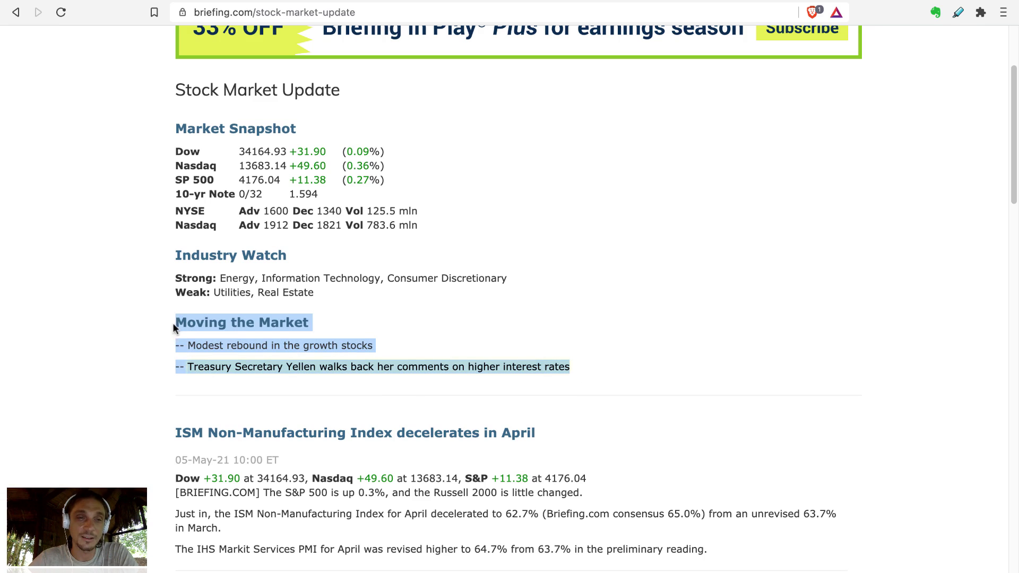
{"action": "left_click", "coordinate": [176, 328]}
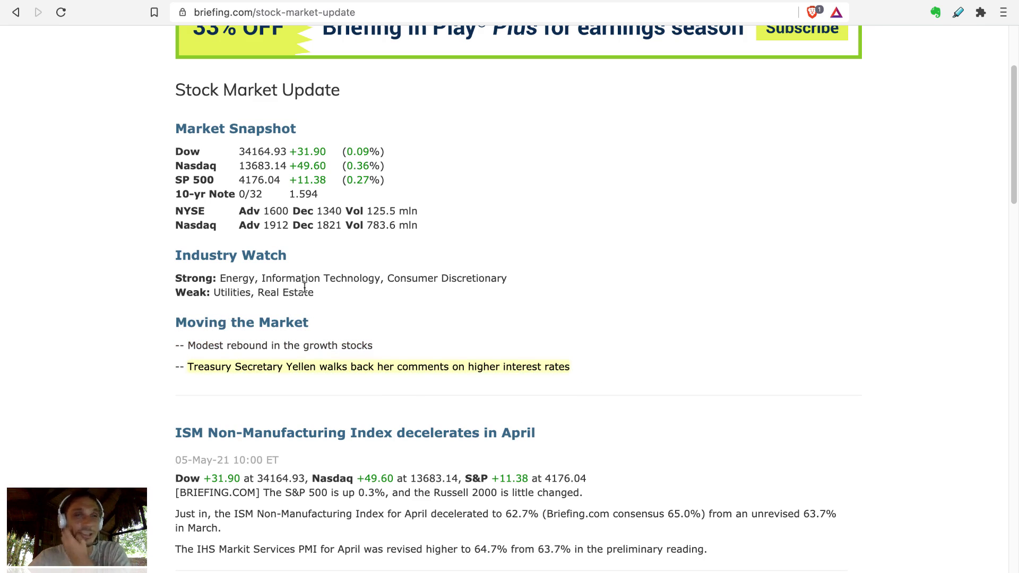
{"action": "key", "text": "ctrl+Tab"}
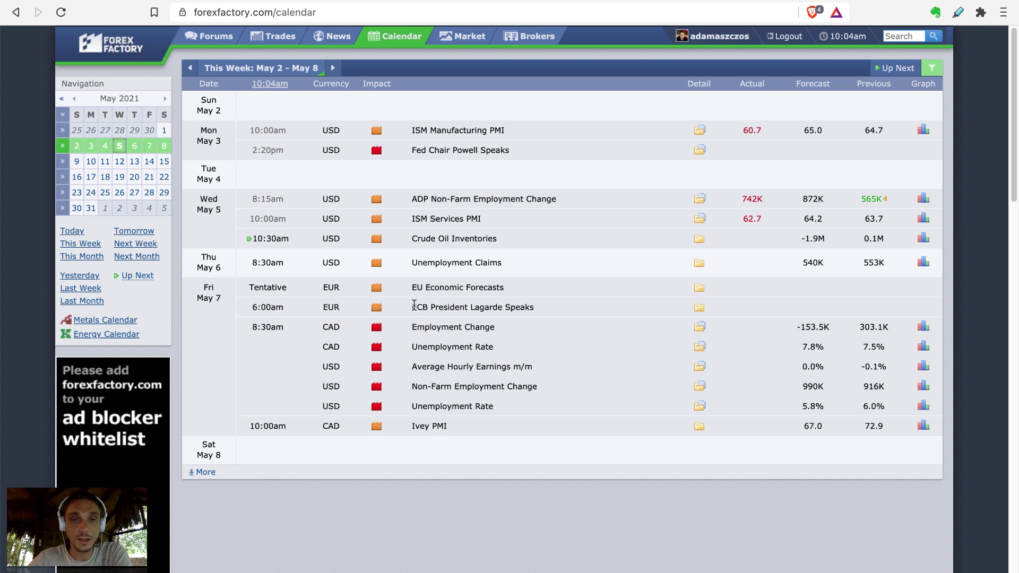
- Highlight the EUR ECB President Lagarde Speaks event and the USD Unemployment Rate event
{"action": "left_click_drag", "start_coordinate": [434, 308], "coordinate": [407, 307]}
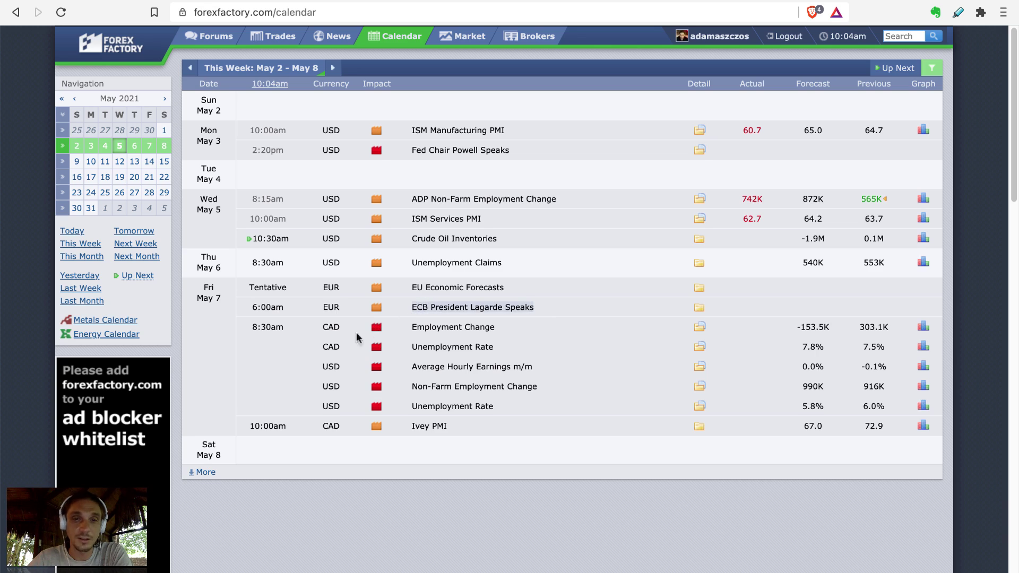
{"action": "double_click", "coordinate": [321, 306]}
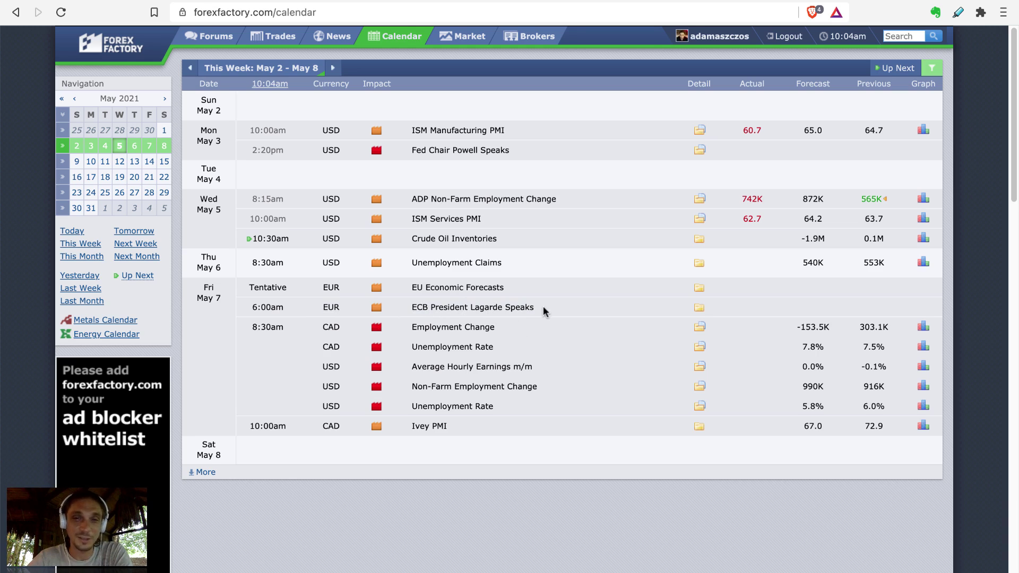
{"action": "left_click_drag", "start_coordinate": [543, 307], "coordinate": [418, 307]}
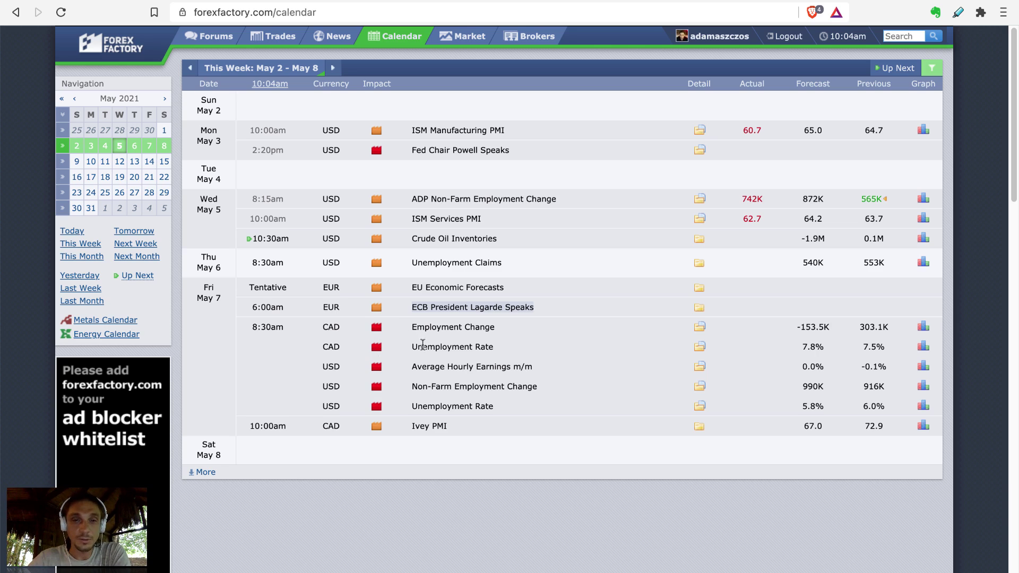
{"action": "left_click_drag", "start_coordinate": [412, 347], "coordinate": [513, 349]}
{"action": "left_click", "coordinate": [405, 359]}
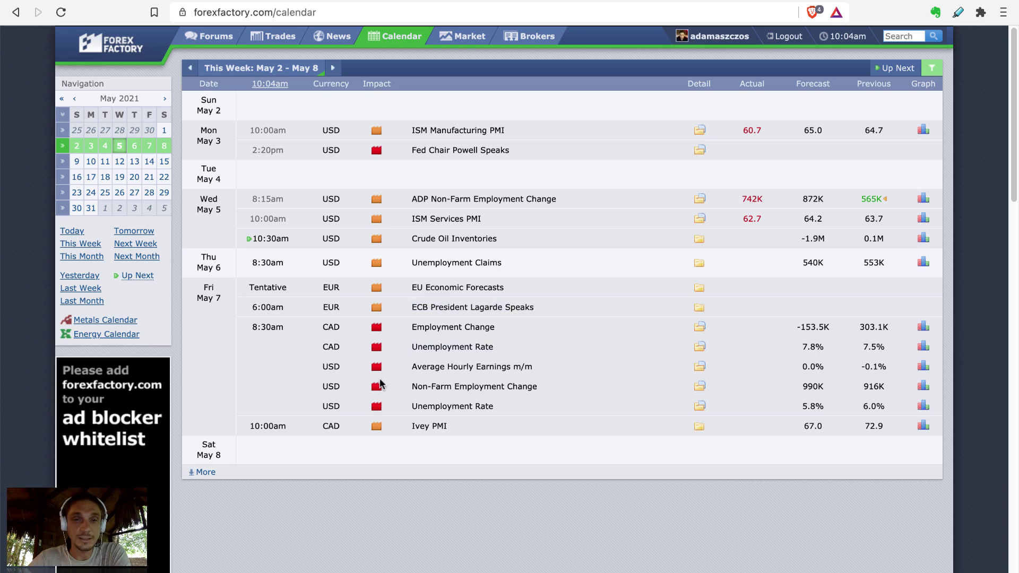
{"action": "left_click_drag", "start_coordinate": [410, 407], "coordinate": [502, 404]}
{"action": "left_click", "coordinate": [499, 404]}
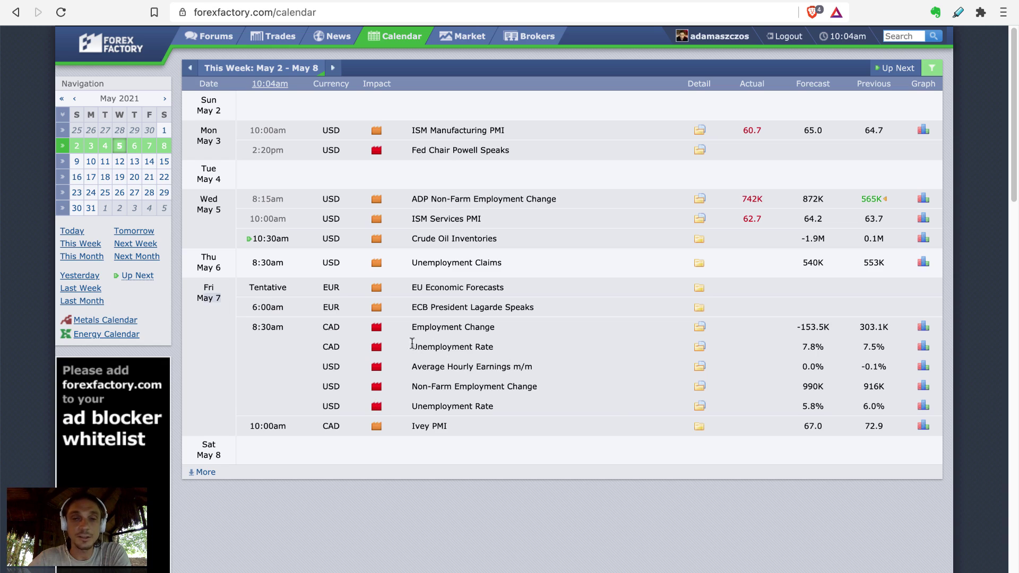
- Highlight Thursday's US Unemployment Claims event and its 540K forecast
{"action": "left_click_drag", "start_coordinate": [412, 262], "coordinate": [480, 267]}
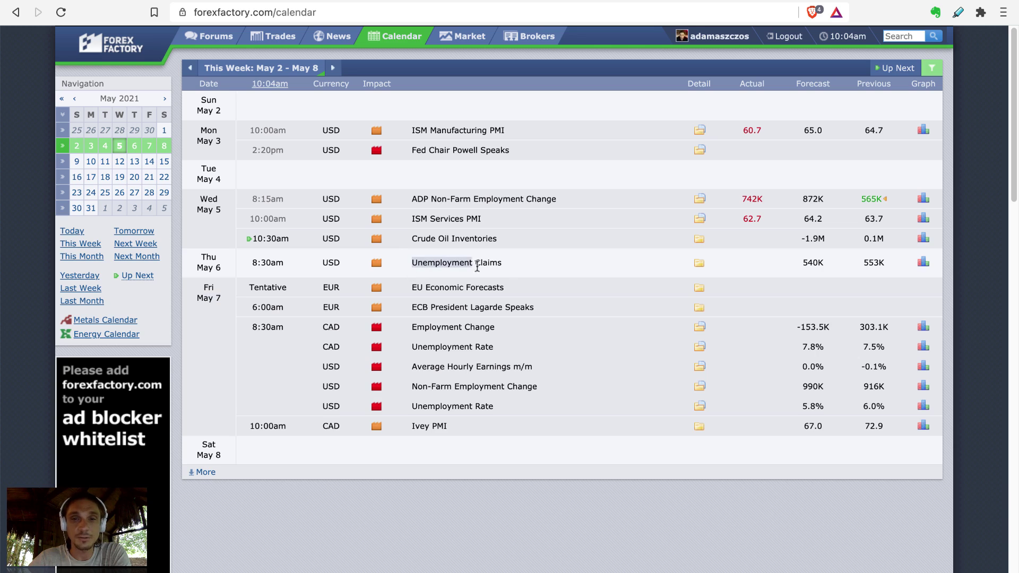
{"action": "left_click_drag", "start_coordinate": [832, 264], "coordinate": [803, 258]}
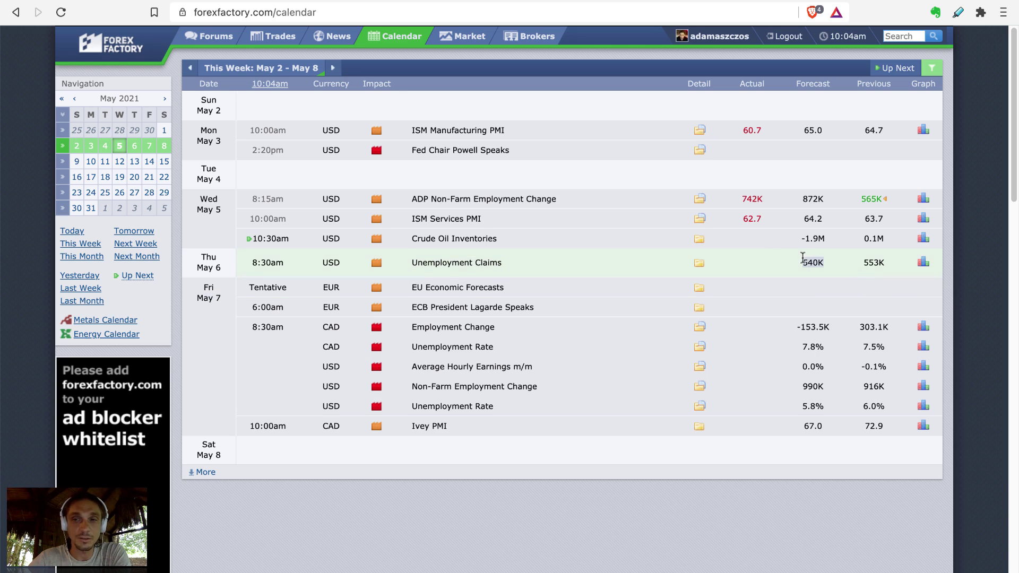
{"action": "left_click_drag", "start_coordinate": [411, 264], "coordinate": [501, 263]}
{"action": "left_click_drag", "start_coordinate": [799, 264], "coordinate": [827, 265]}
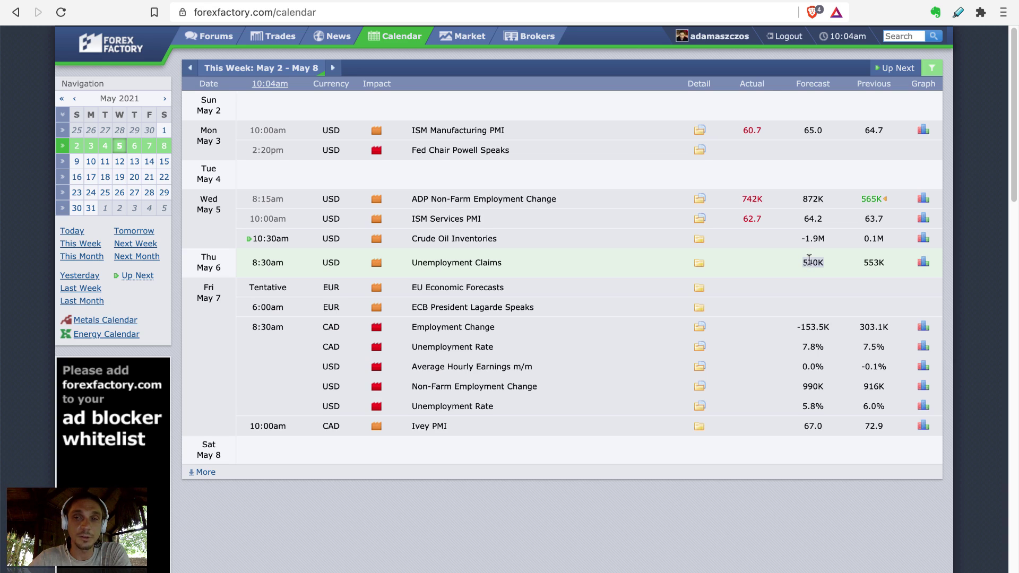
{"action": "left_click_drag", "start_coordinate": [821, 261], "coordinate": [802, 261]}
{"action": "left_click_drag", "start_coordinate": [501, 263], "coordinate": [566, 277]}
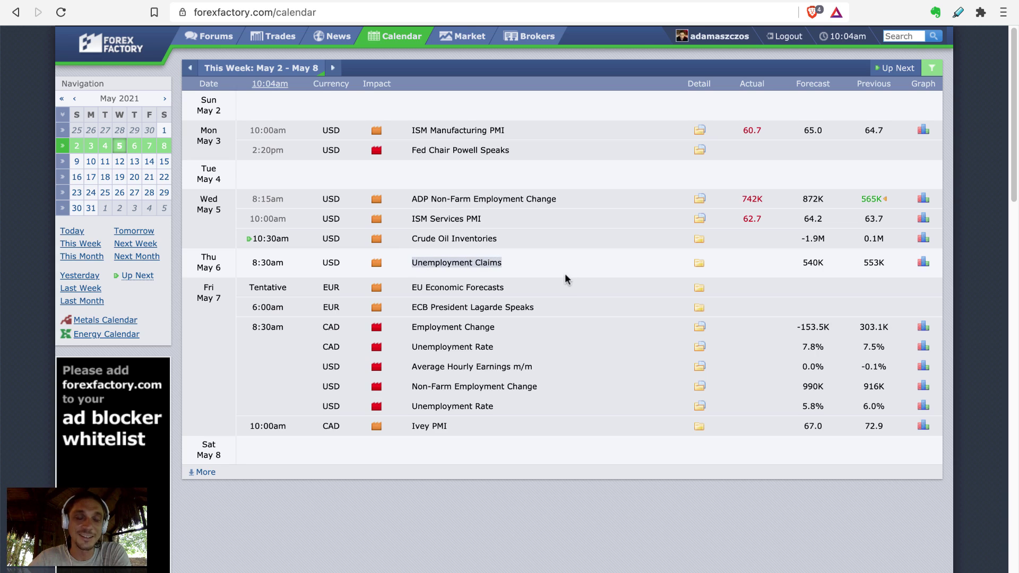
- Show the May 9–15 week and view the CPI m/m history graph
{"action": "left_click", "coordinate": [63, 162]}
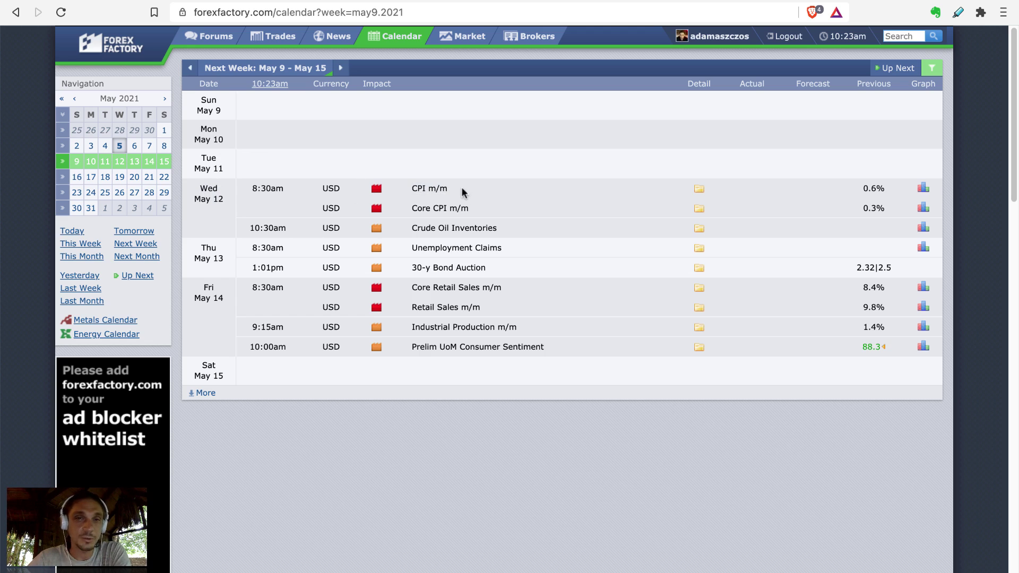
{"action": "left_click_drag", "start_coordinate": [412, 187], "coordinate": [423, 187]}
{"action": "double_click", "coordinate": [418, 187]}
{"action": "left_click", "coordinate": [419, 186]}
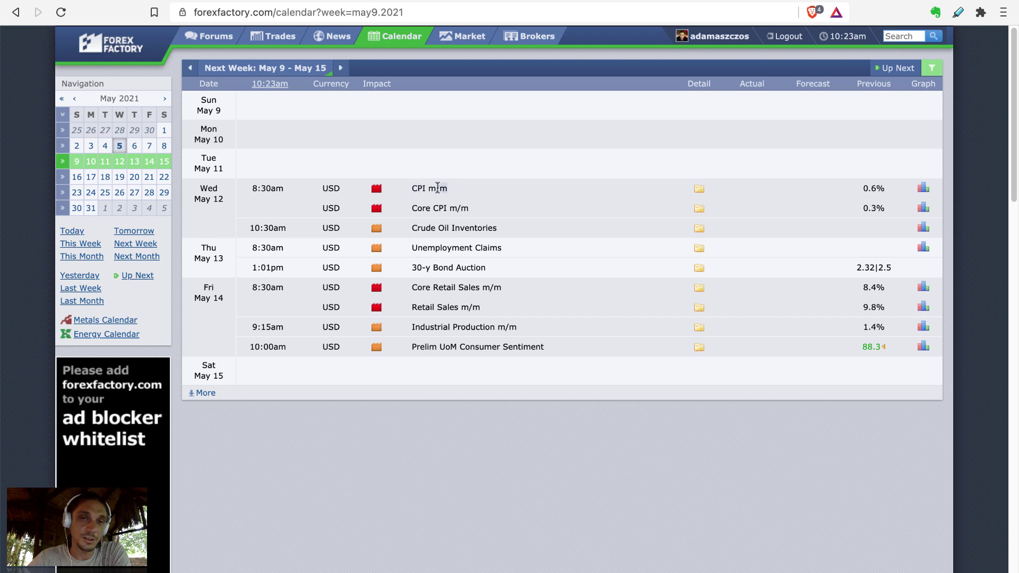
{"action": "left_click_drag", "start_coordinate": [431, 186], "coordinate": [416, 188]}
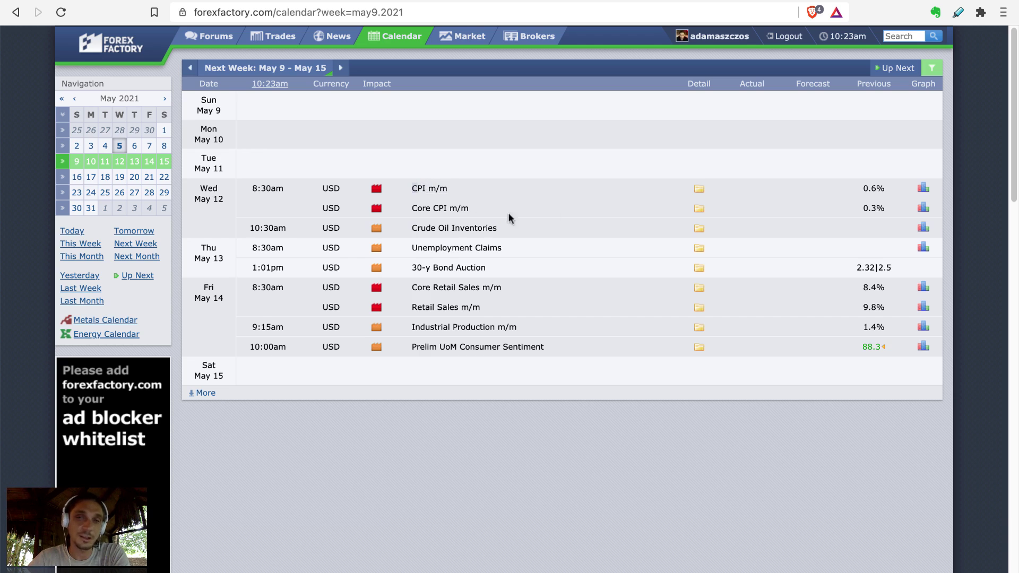
{"action": "left_click", "coordinate": [923, 189]}
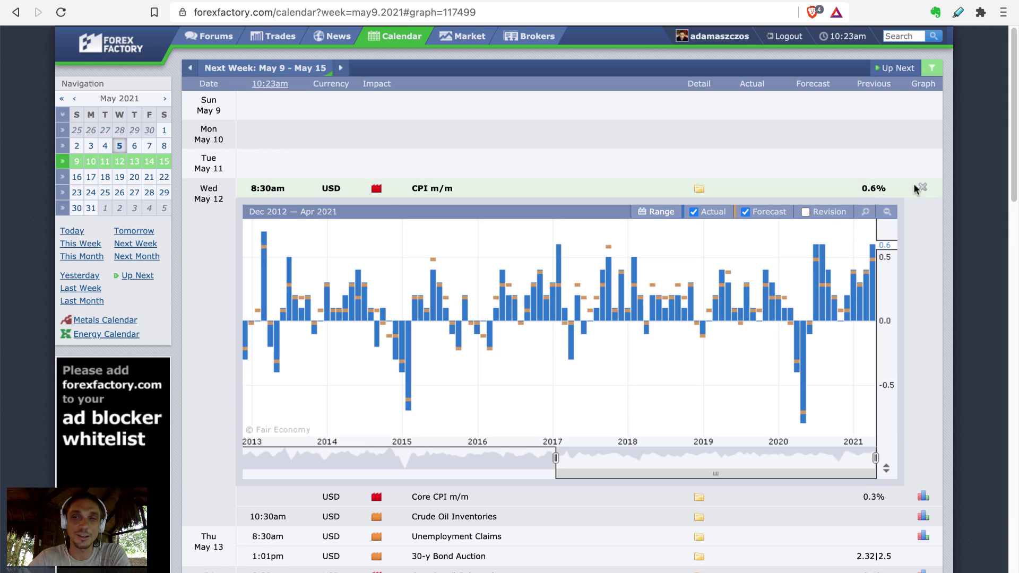
{"action": "left_click", "coordinate": [923, 189]}
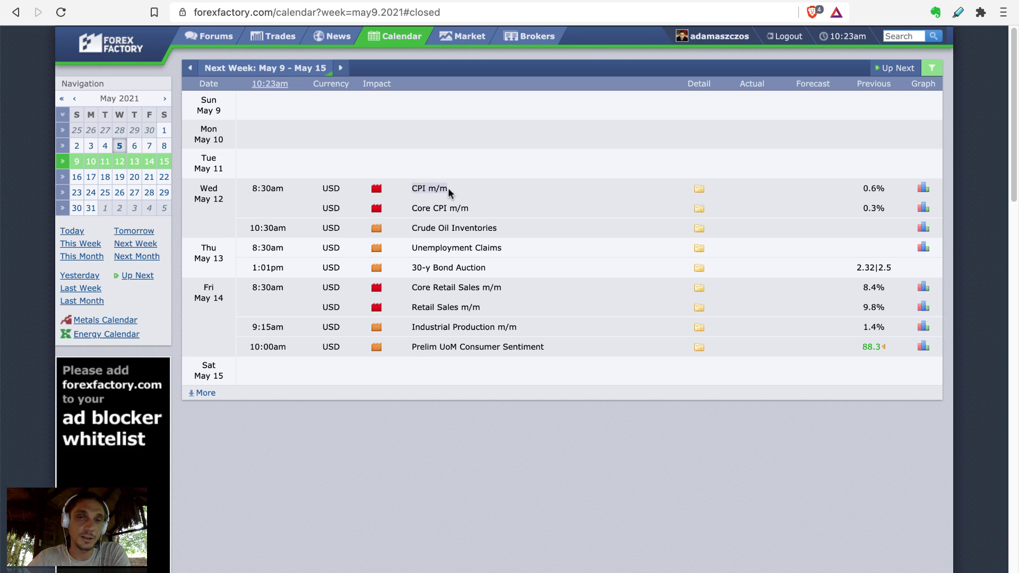
- Highlight and review Wednesday's CPI m/m event row
{"action": "left_click", "coordinate": [467, 197]}
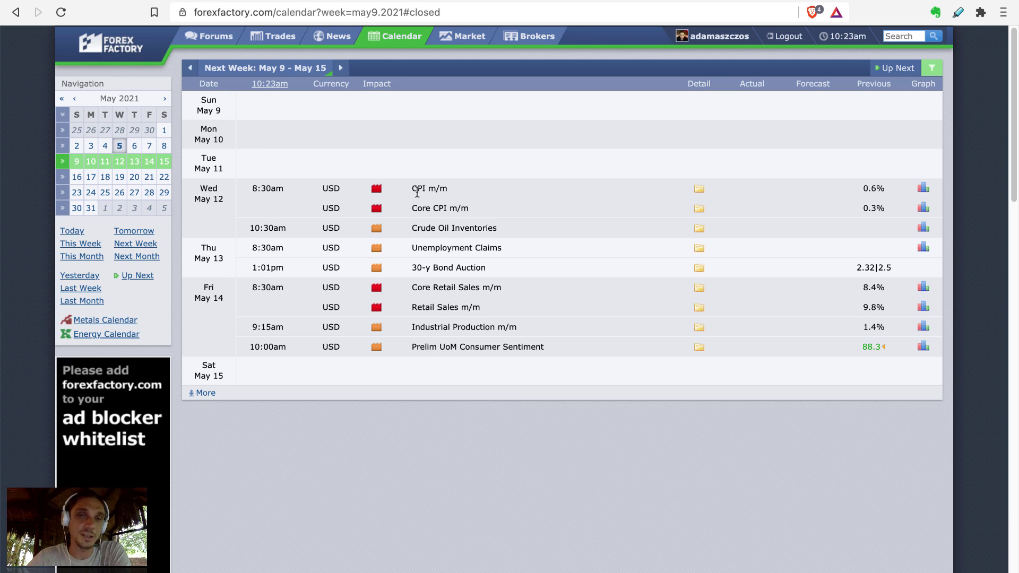
{"action": "left_click_drag", "start_coordinate": [405, 185], "coordinate": [463, 203]}
{"action": "left_click", "coordinate": [475, 193]}
{"action": "left_click", "coordinate": [467, 207]}
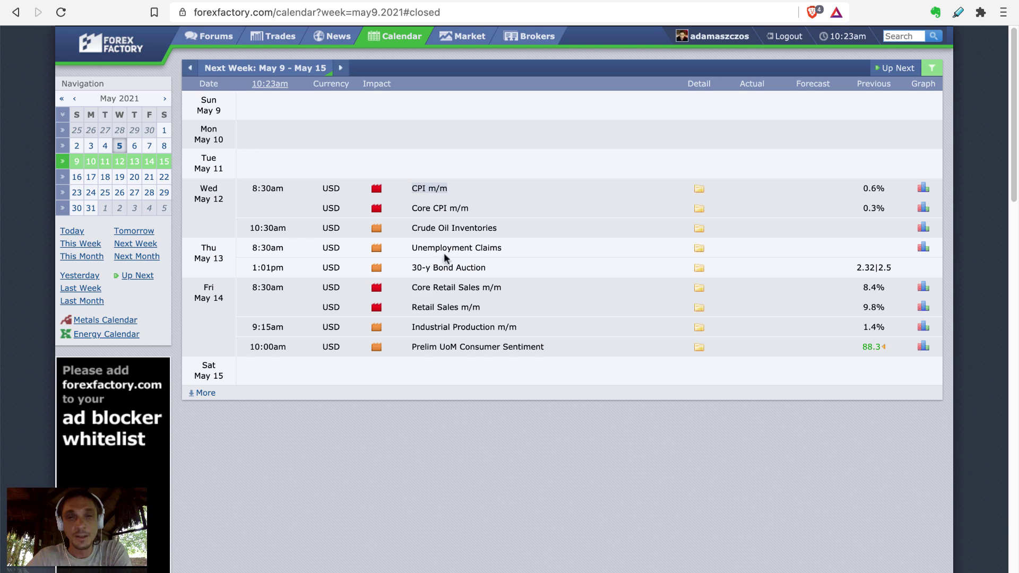
{"action": "double_click", "coordinate": [419, 187]}
{"action": "left_click", "coordinate": [488, 188]}
{"action": "left_click", "coordinate": [414, 189]}
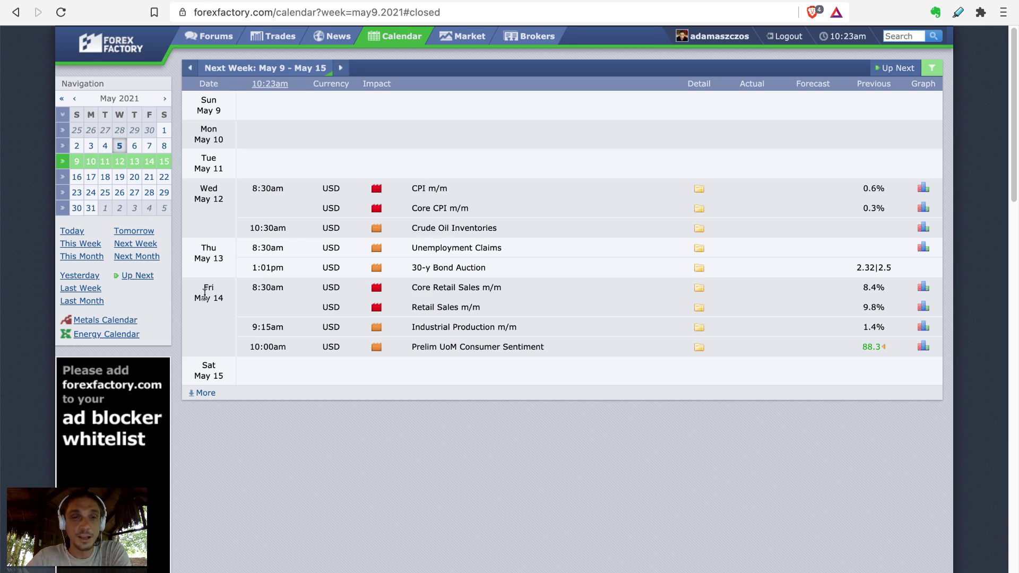
- Highlight the Retail Sales m/m and Core Retail Sales events
{"action": "left_click_drag", "start_coordinate": [413, 308], "coordinate": [469, 288]}
{"action": "left_click", "coordinate": [527, 287]}
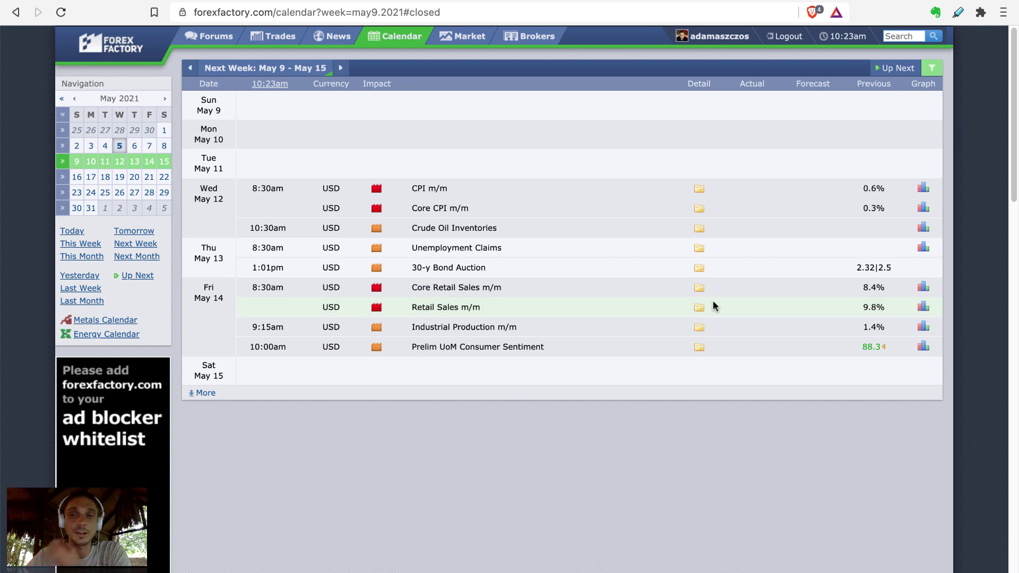
{"action": "double_click", "coordinate": [444, 287]}
{"action": "left_click", "coordinate": [482, 210]}
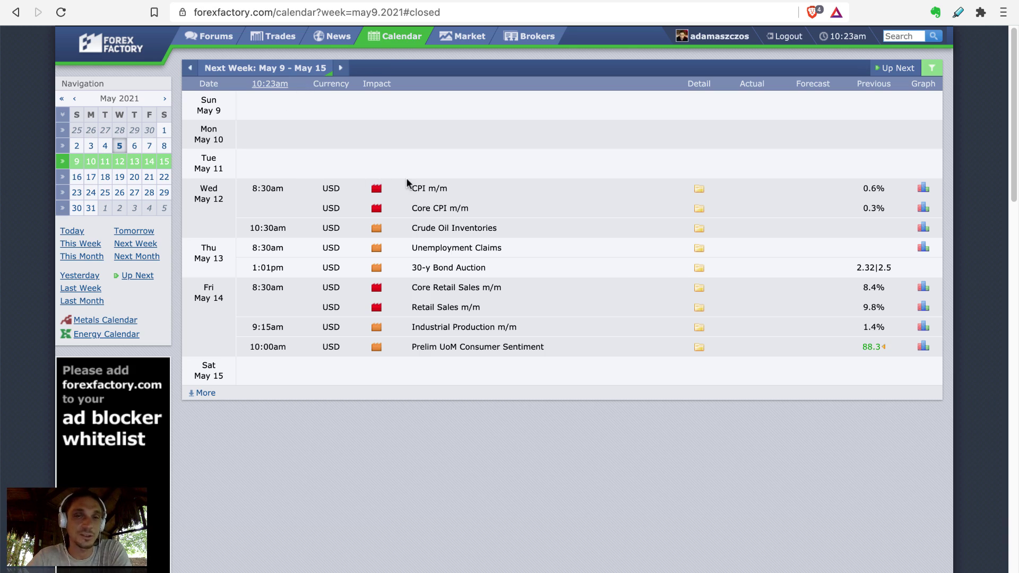
- Highlight the CPI m/m and Core CPI events once more, then clear the highlight
{"action": "left_click_drag", "start_coordinate": [411, 185], "coordinate": [492, 185]}
{"action": "left_click", "coordinate": [459, 189]}
{"action": "left_click", "coordinate": [418, 191]}
{"action": "left_click", "coordinate": [486, 190]}
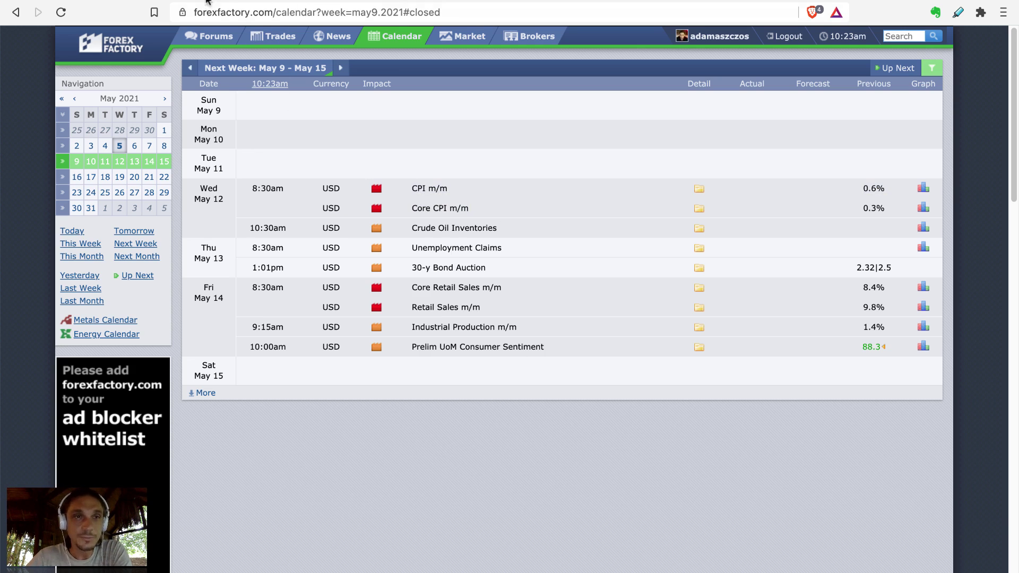
- Switch to the Finviz tab and go to its home page via Home in the navigation bar
{"action": "key", "text": "ctrl+Tab"}
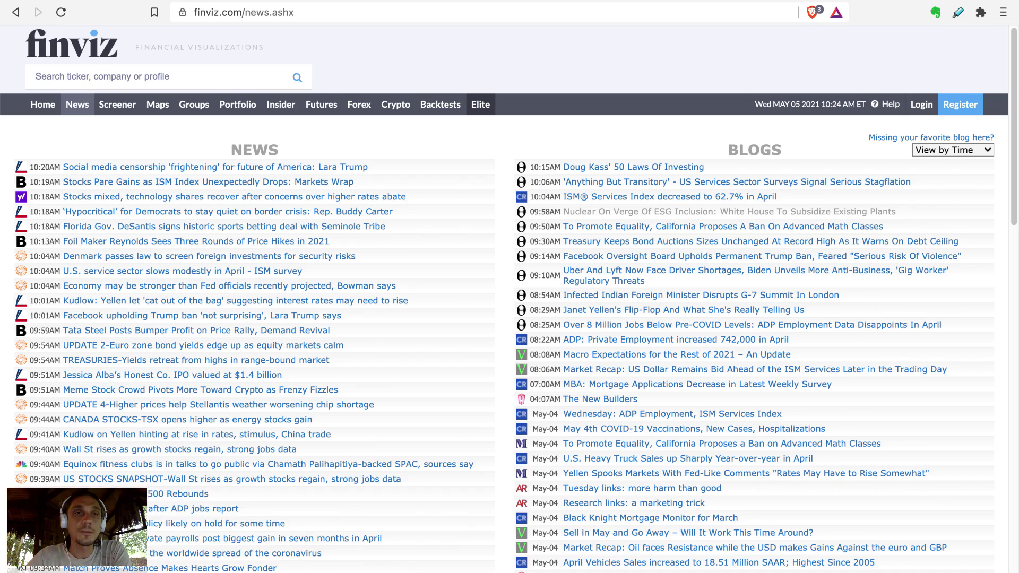
{"action": "left_click", "coordinate": [49, 106]}
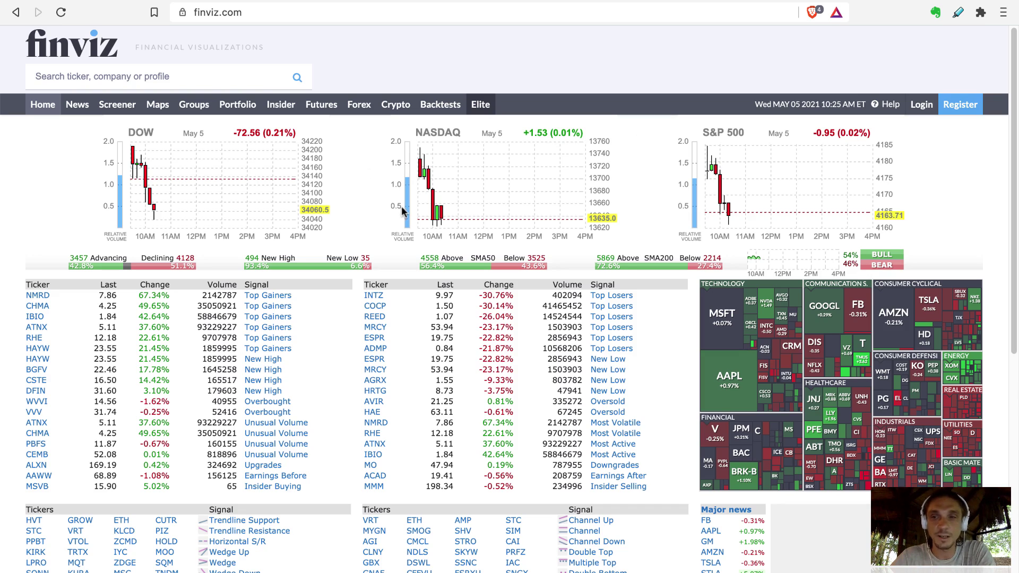
- Scroll to the Futures table and check the Crude Oil and Natural Gas Last and Change values
{"action": "scroll", "coordinate": [432, 199], "scroll_direction": "down", "scroll_amount": 8}
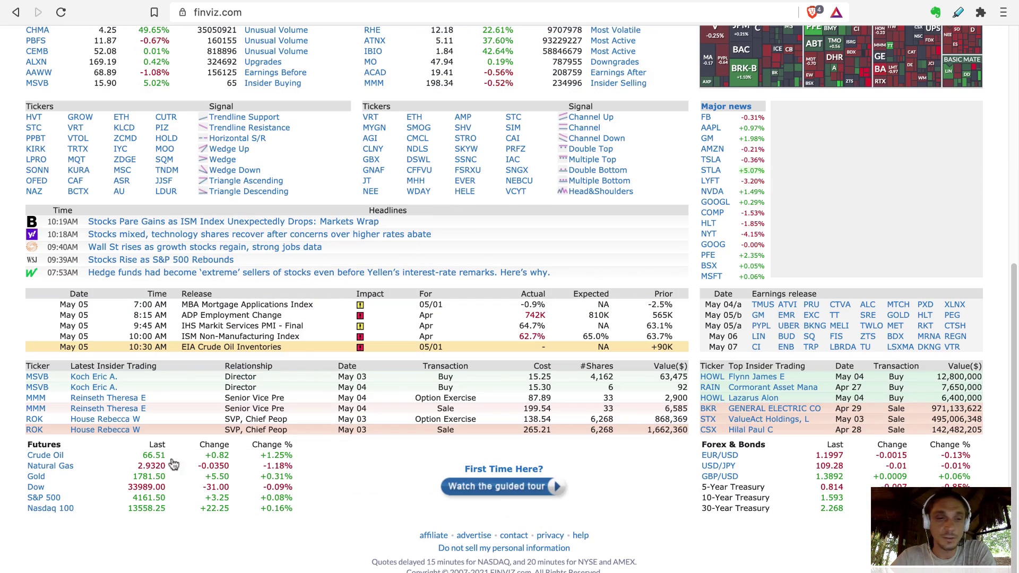
{"action": "mouse_move", "coordinate": [111, 463]}
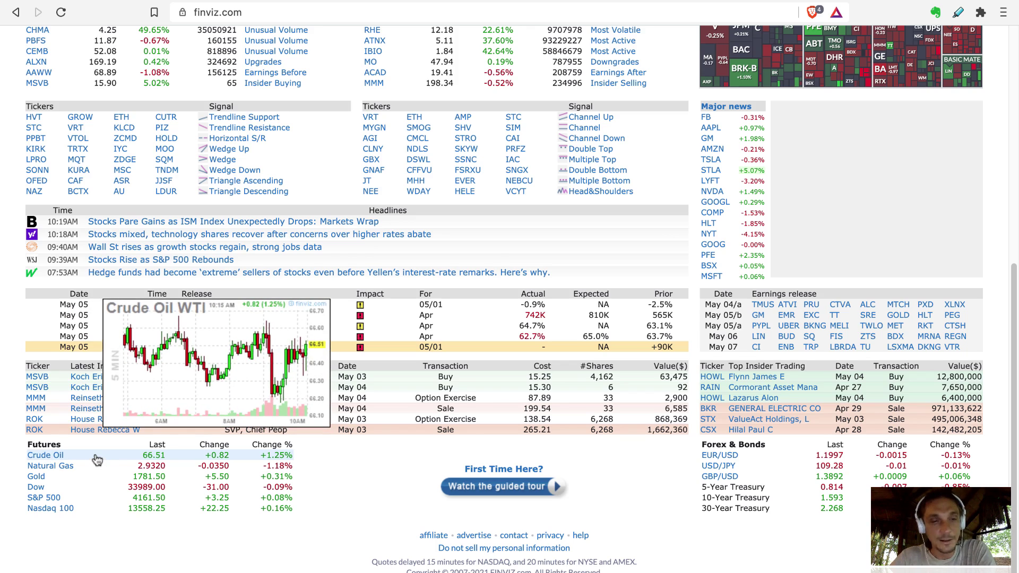
{"action": "mouse_move", "coordinate": [75, 469]}
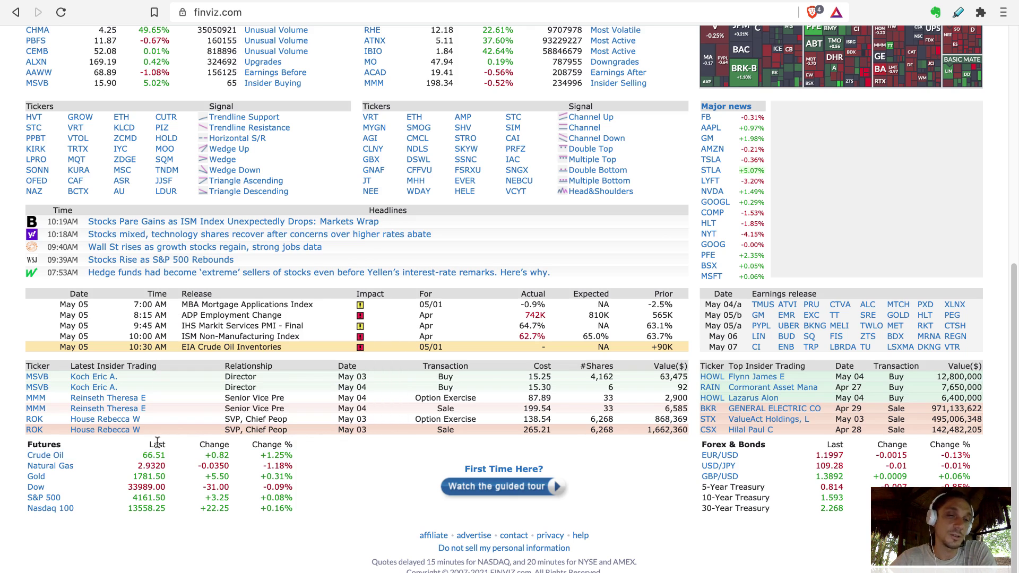
{"action": "left_click_drag", "start_coordinate": [148, 449], "coordinate": [295, 450]}
{"action": "left_click_drag", "start_coordinate": [132, 448], "coordinate": [313, 451]}
{"action": "left_click", "coordinate": [312, 450]}
{"action": "mouse_move", "coordinate": [289, 466]}
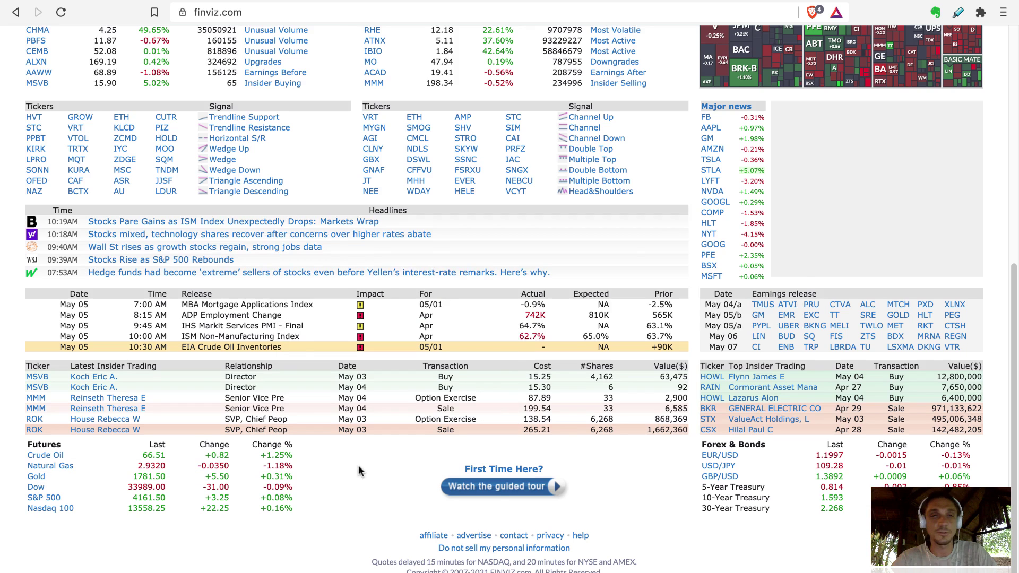
- Load the continuous front-month SI1! silver futures chart in TradingView
{"action": "key", "text": "super+Tab"}
{"action": "key", "text": "super+shift+Tab"}
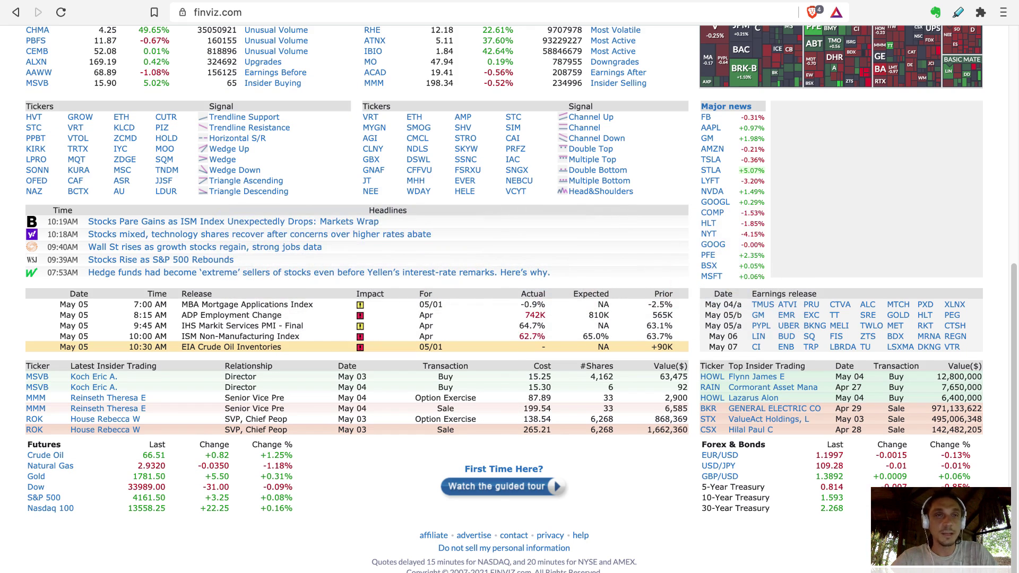
{"action": "key", "text": "ctrl+Tab"}
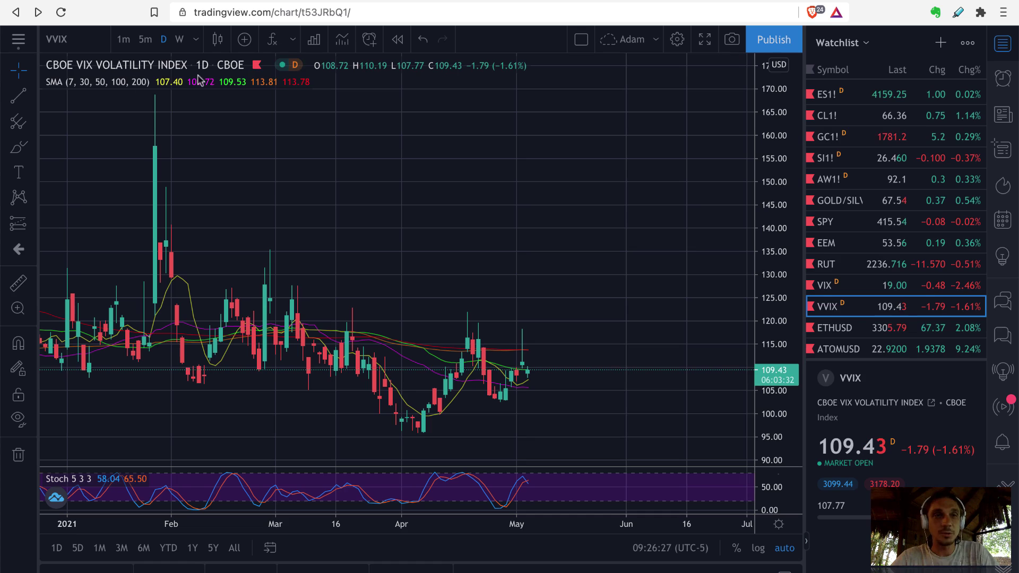
{"action": "left_click", "coordinate": [77, 41]}
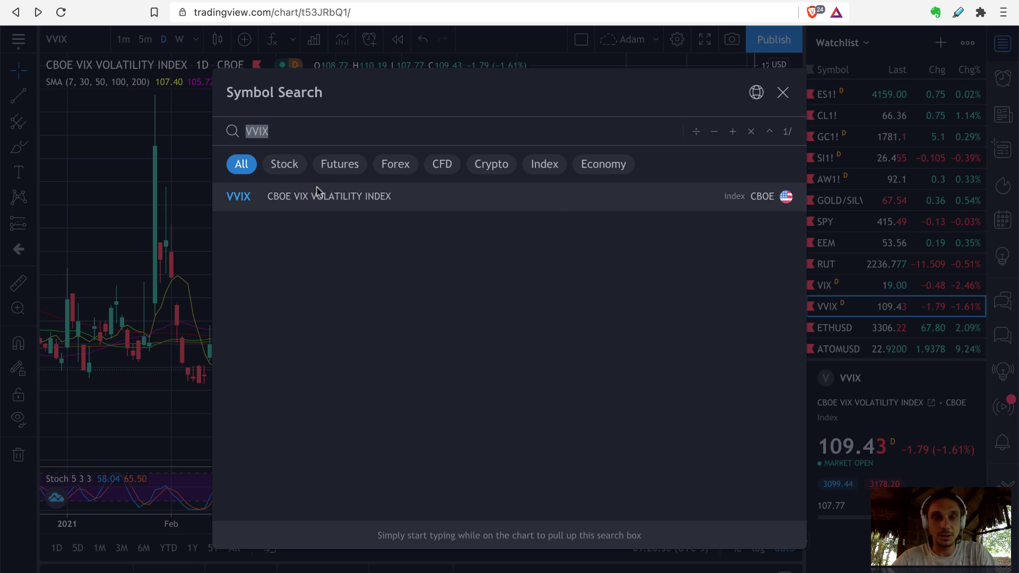
{"action": "type", "text": "SI"}
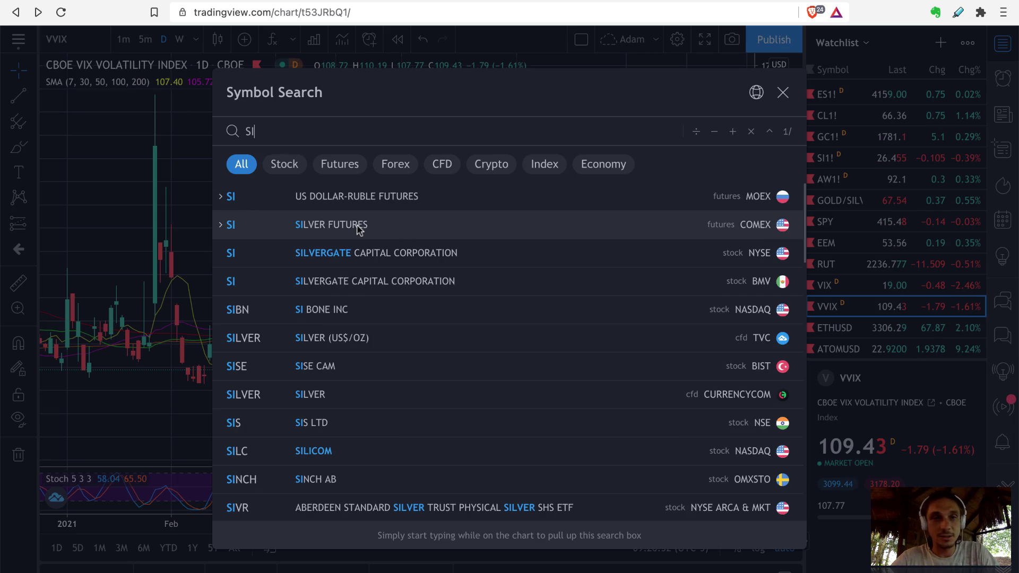
{"action": "left_click", "coordinate": [359, 229]}
{"action": "left_click", "coordinate": [329, 236]}
{"action": "left_click", "coordinate": [333, 229]}
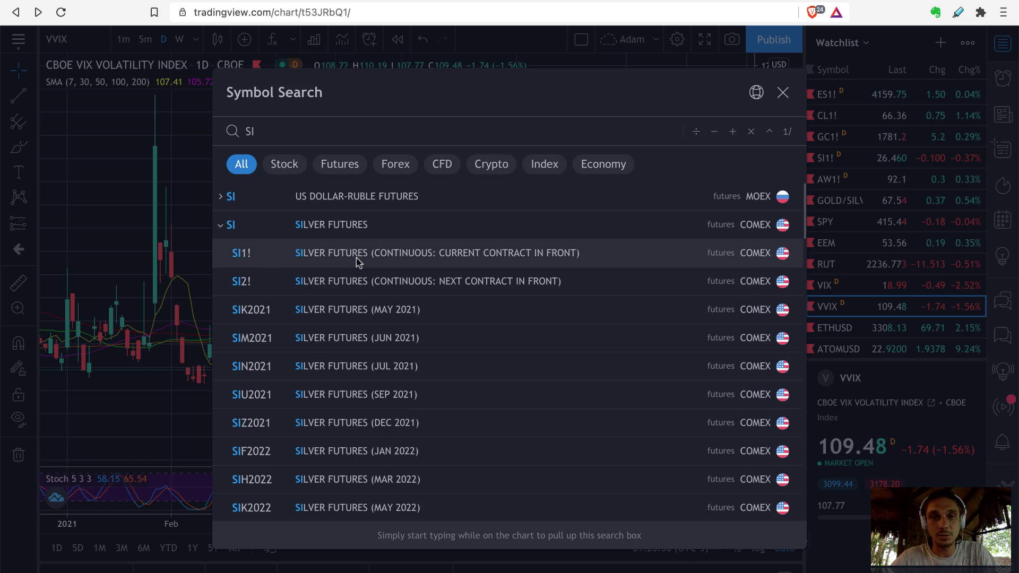
{"action": "left_click", "coordinate": [359, 255]}
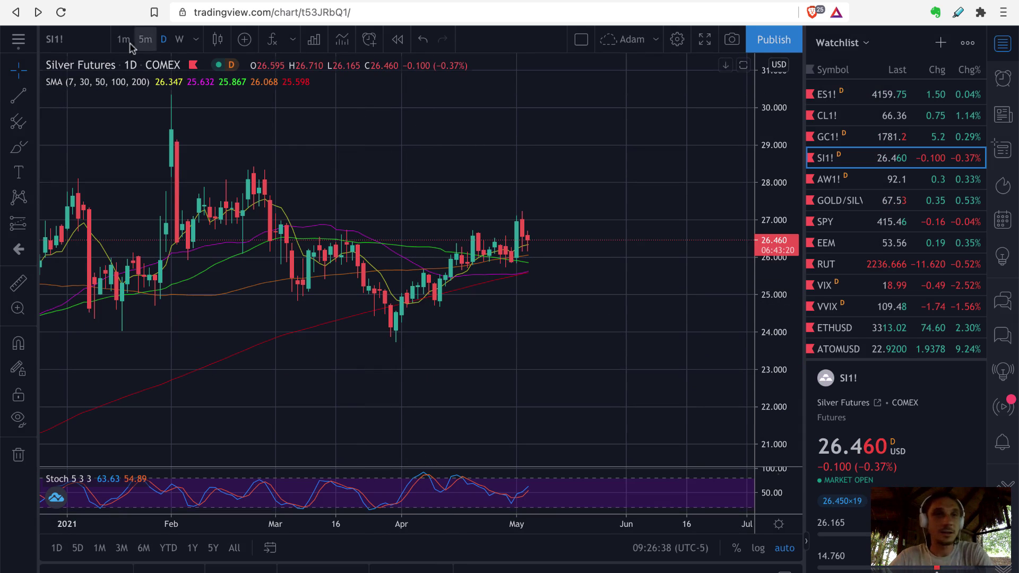
- Show the silver chart on 5-minute candles and pan back through earlier bars
{"action": "left_click", "coordinate": [146, 38]}
{"action": "scroll", "coordinate": [421, 255], "scroll_direction": "down", "scroll_amount": 5}
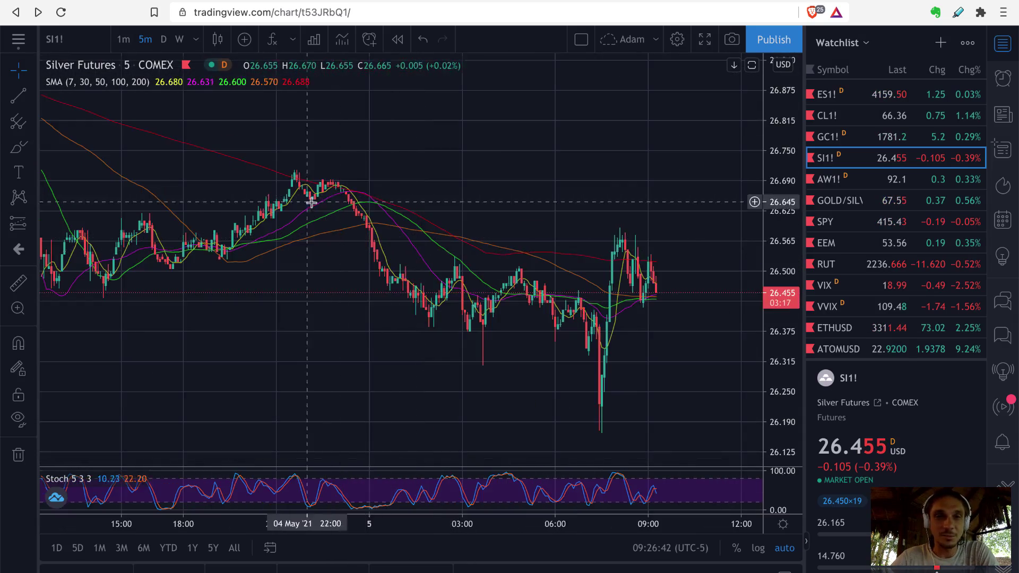
{"action": "scroll", "coordinate": [292, 193], "scroll_direction": "up", "scroll_amount": 5}
{"action": "left_click_drag", "start_coordinate": [455, 198], "coordinate": [391, 194]}
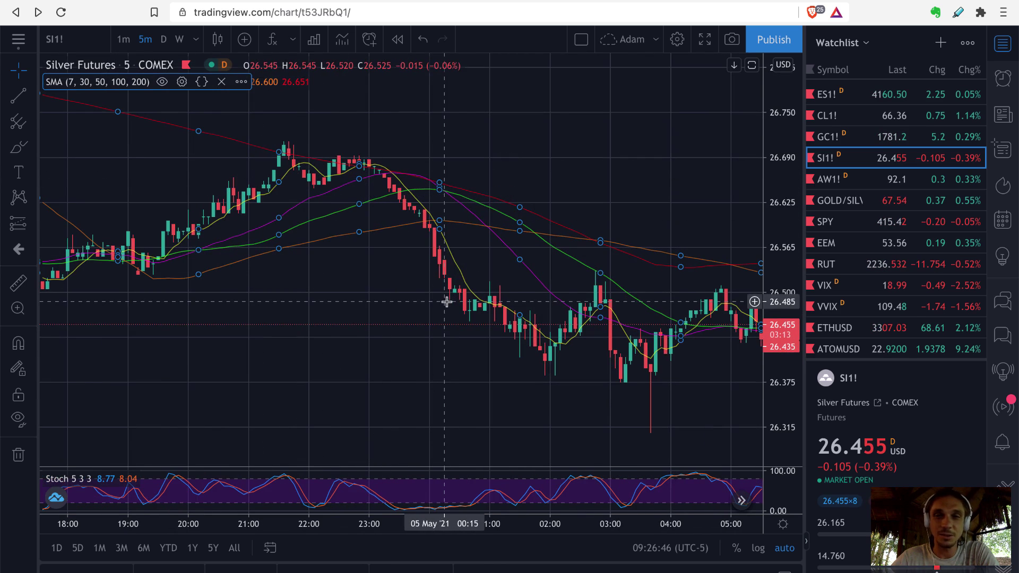
{"action": "scroll", "coordinate": [357, 291], "scroll_direction": "down", "scroll_amount": 5}
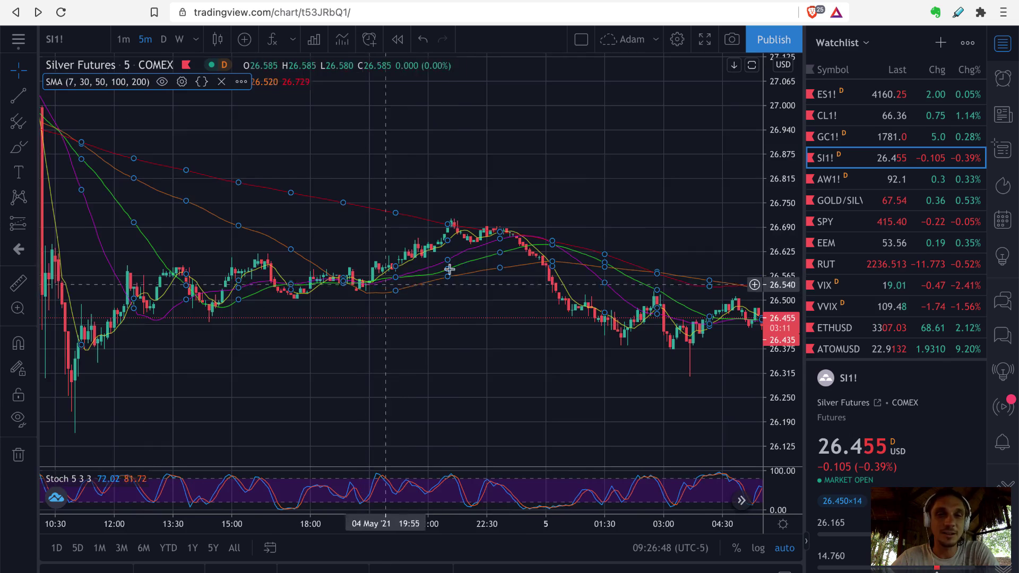
{"action": "scroll", "coordinate": [482, 251], "scroll_direction": "up", "scroll_amount": 5}
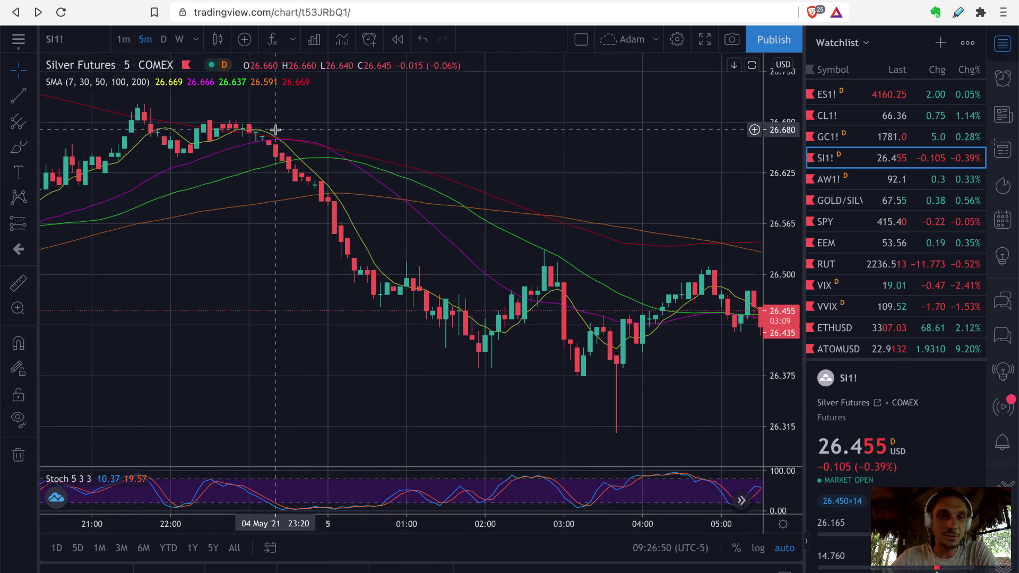
{"action": "scroll", "coordinate": [292, 143], "scroll_direction": "down", "scroll_amount": 5}
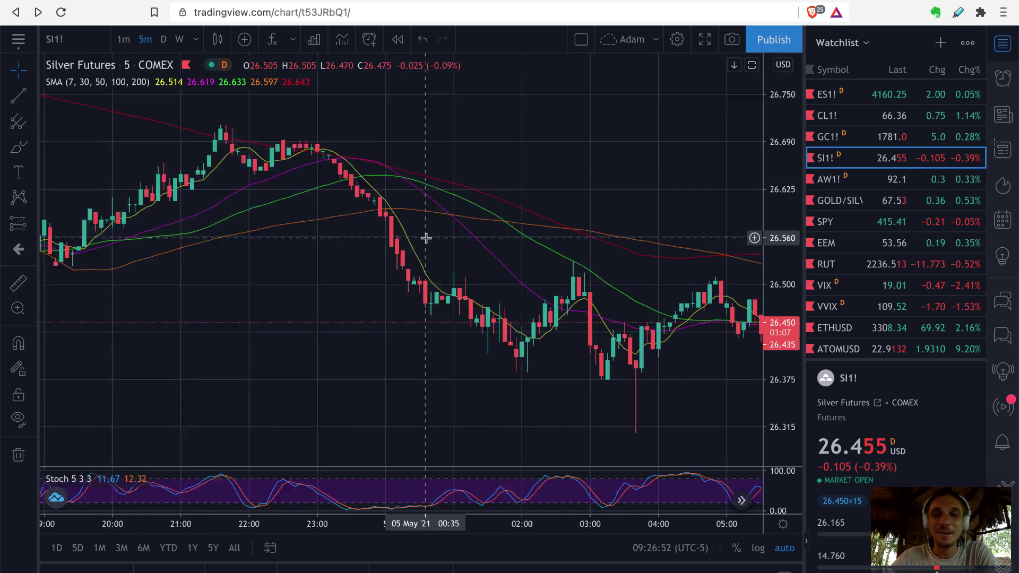
{"action": "scroll", "coordinate": [409, 211], "scroll_direction": "up", "scroll_amount": 3}
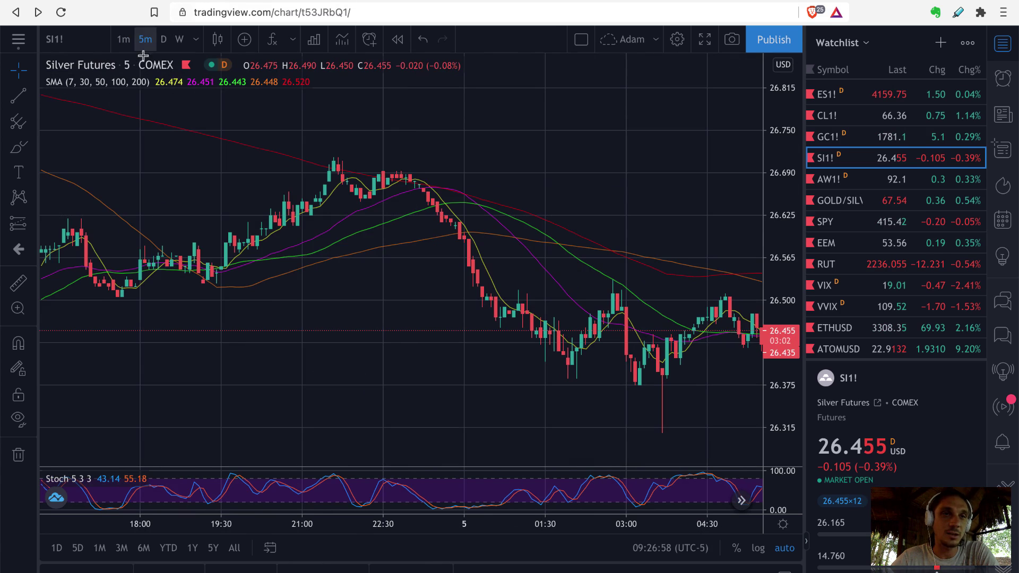
- Switch silver to daily candles, shift toward recent months, then return to Finviz
{"action": "left_click", "coordinate": [163, 39]}
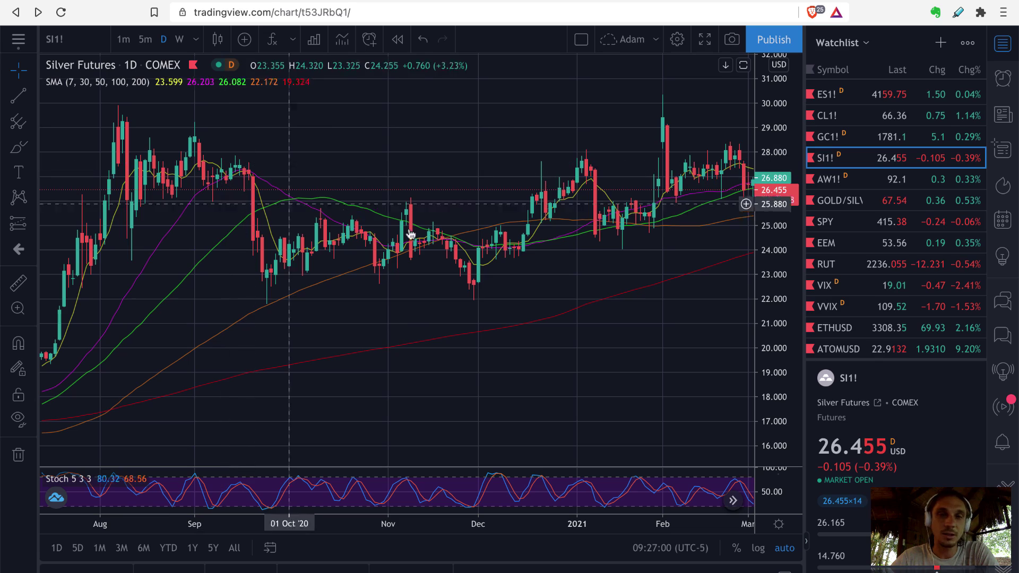
{"action": "scroll", "coordinate": [450, 247], "scroll_direction": "up", "scroll_amount": 1}
{"action": "scroll", "coordinate": [450, 247], "scroll_direction": "down", "scroll_amount": 2}
{"action": "scroll", "coordinate": [371, 258], "scroll_direction": "up", "scroll_amount": 1}
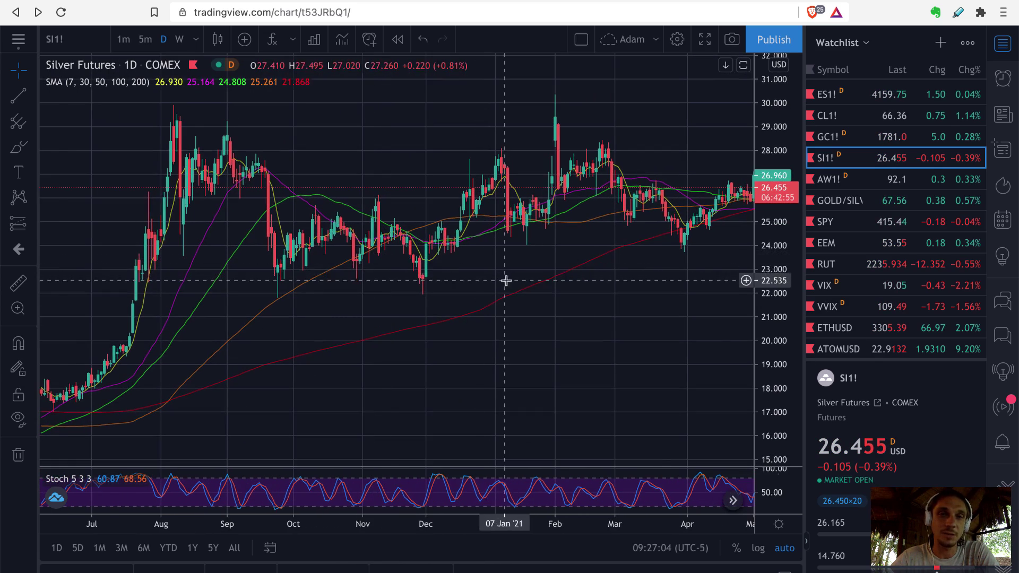
{"action": "left_click_drag", "start_coordinate": [504, 280], "coordinate": [278, 269]}
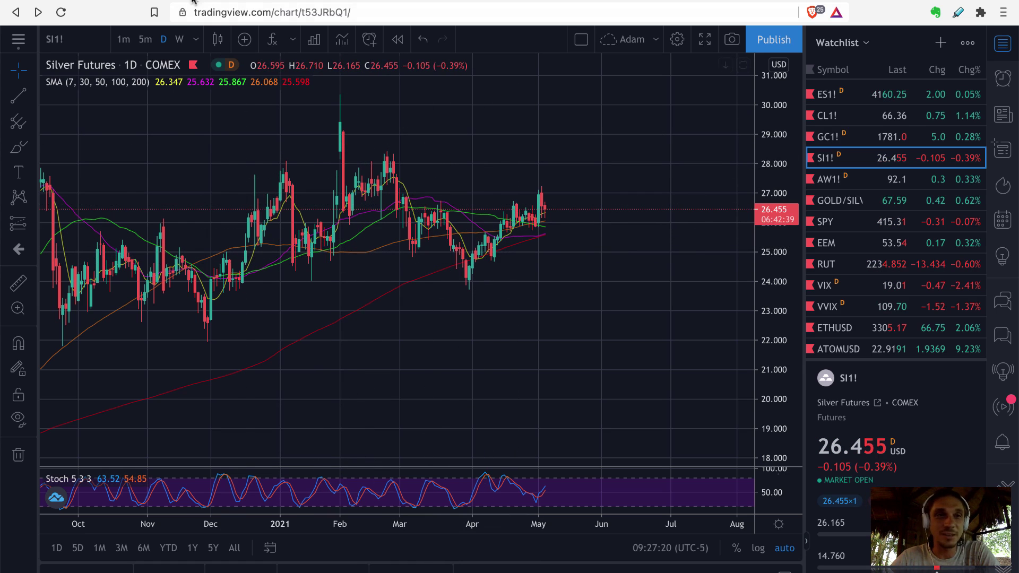
{"action": "key", "text": "ctrl+Tab"}
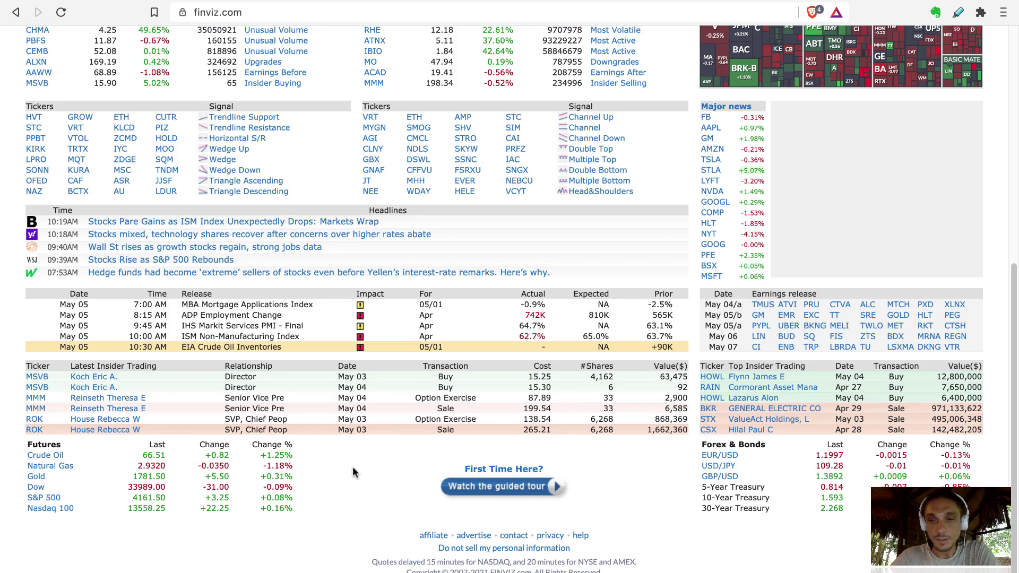
- Open Finviz News and scroll through the timestamped headlines and Blogs column
{"action": "scroll", "coordinate": [354, 466], "scroll_direction": "up", "scroll_amount": 8}
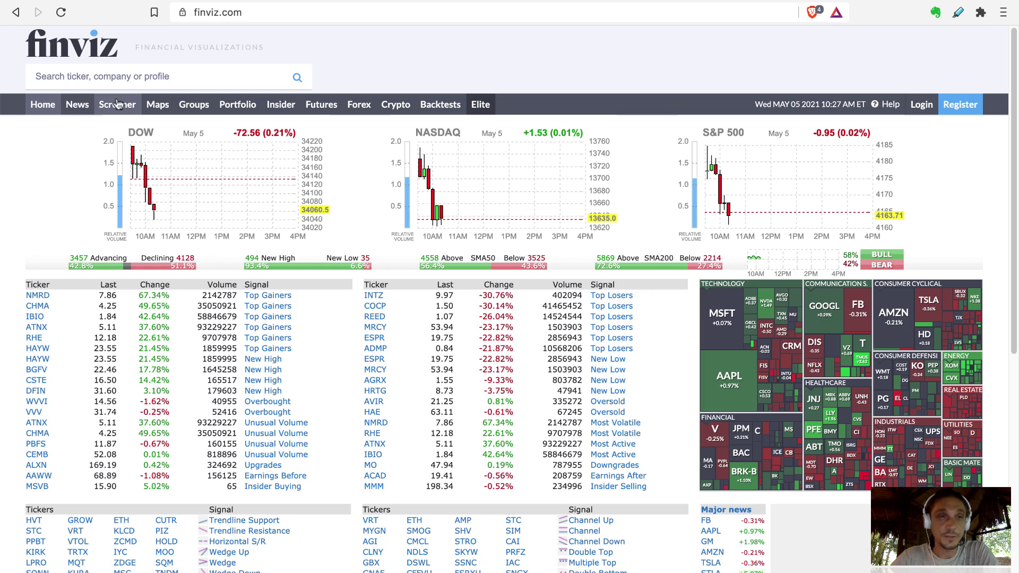
{"action": "left_click", "coordinate": [78, 105]}
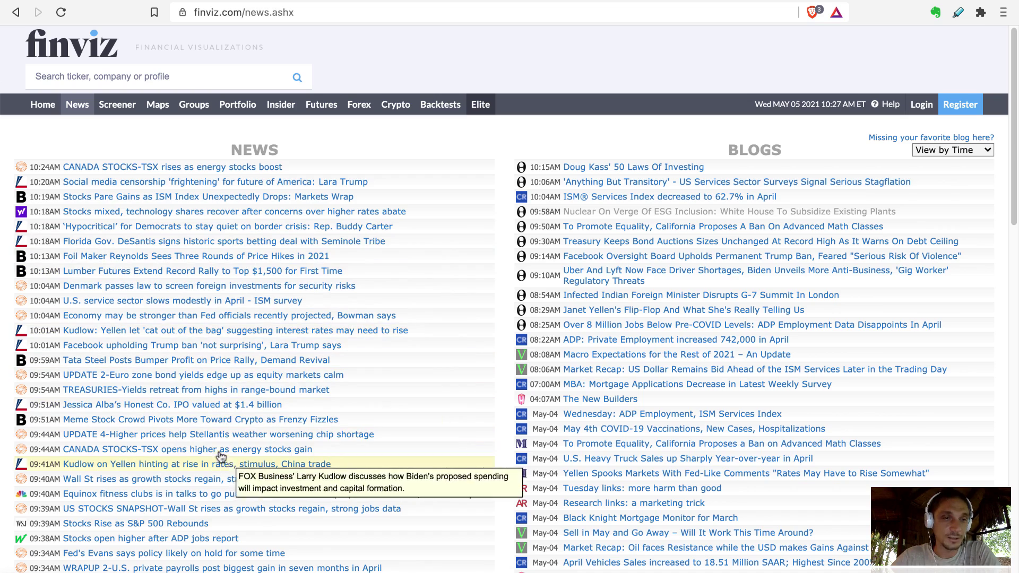
{"action": "scroll", "coordinate": [372, 462], "scroll_direction": "down", "scroll_amount": 1}
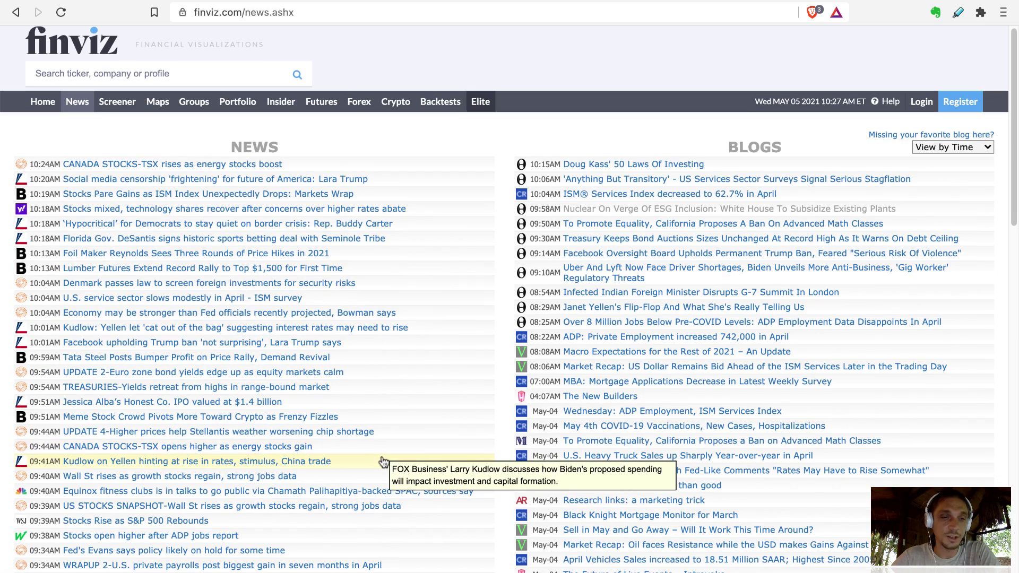
{"action": "scroll", "coordinate": [383, 462], "scroll_direction": "down", "scroll_amount": 1}
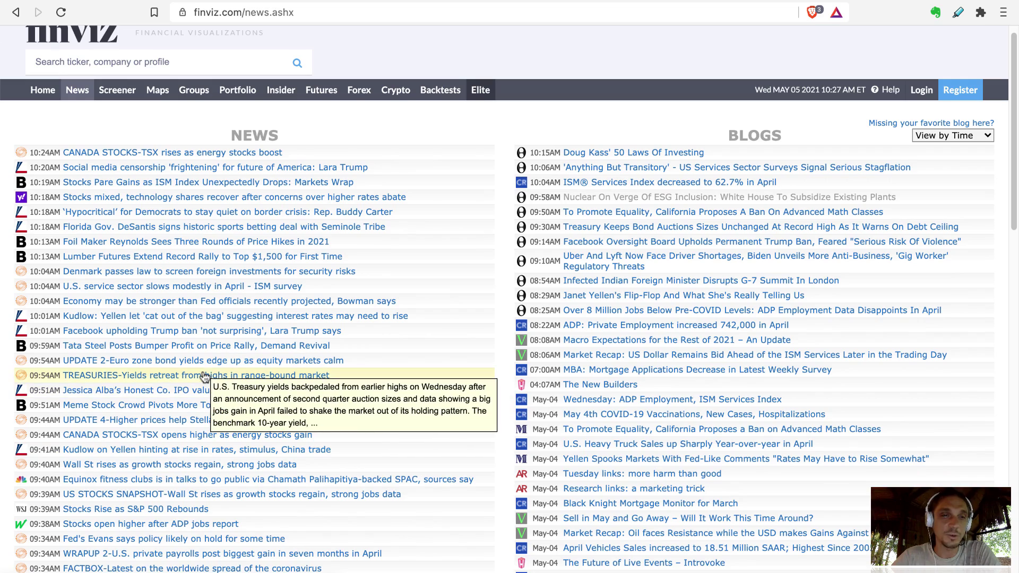
{"action": "scroll", "coordinate": [207, 380], "scroll_direction": "up", "scroll_amount": 1}
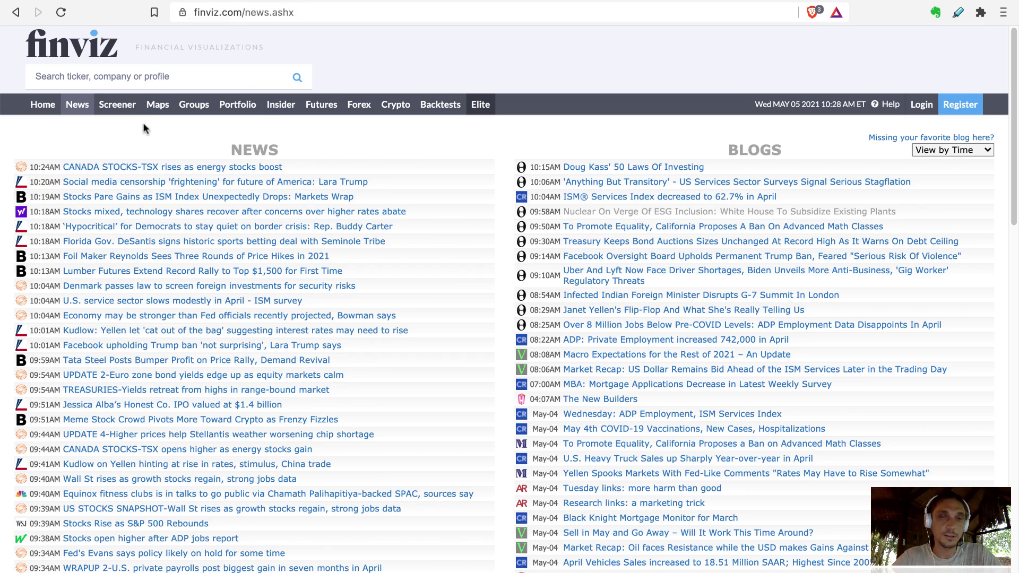
- In thinkorswim, inspect the legs of the CCJ, NXE, SPY and T positions
{"action": "key", "text": "super+Tab"}
{"action": "key", "text": "super+Tab"}
{"action": "key", "text": "super+Tab"}
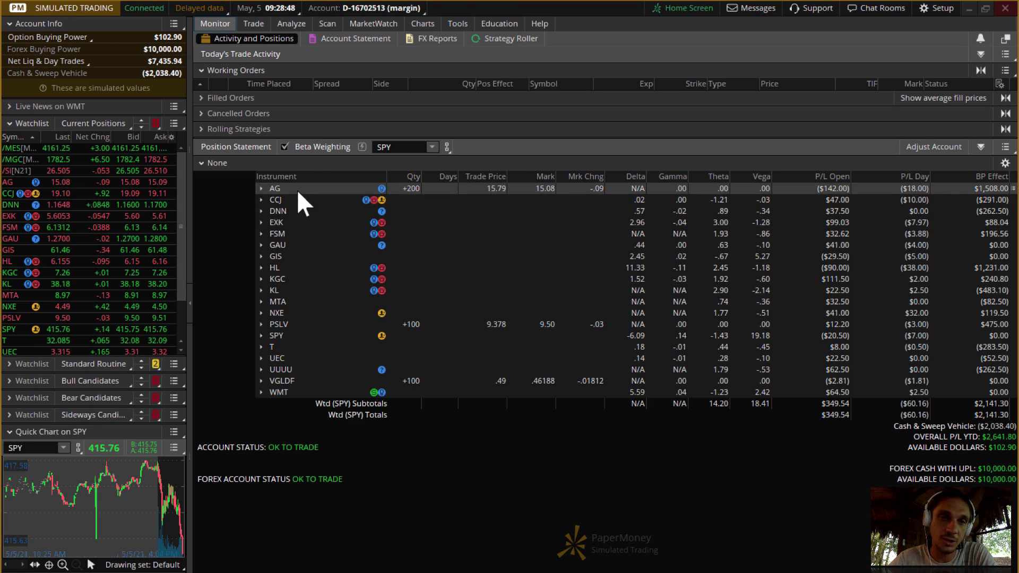
{"action": "left_click", "coordinate": [288, 200]}
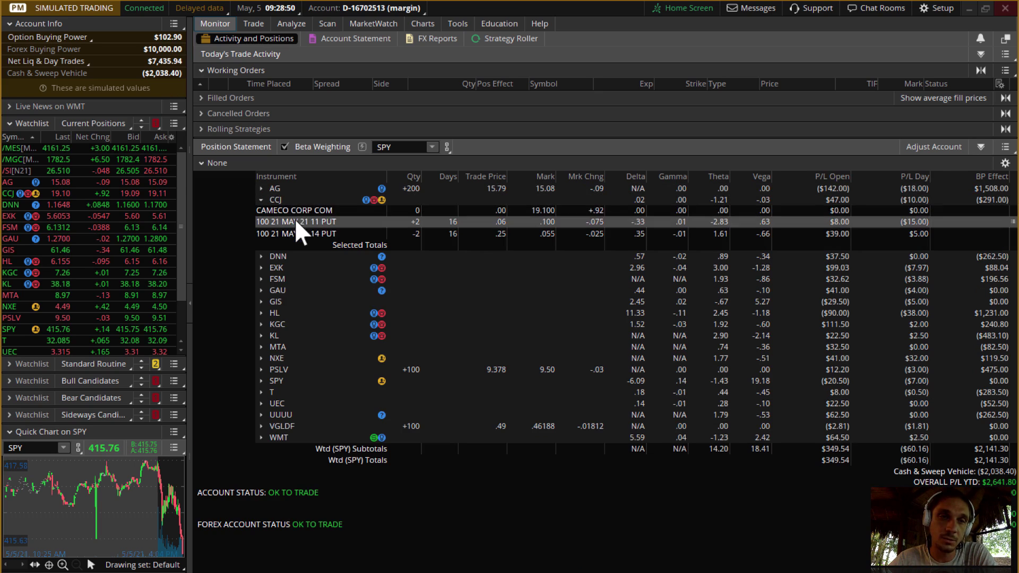
{"action": "left_click", "coordinate": [287, 200]}
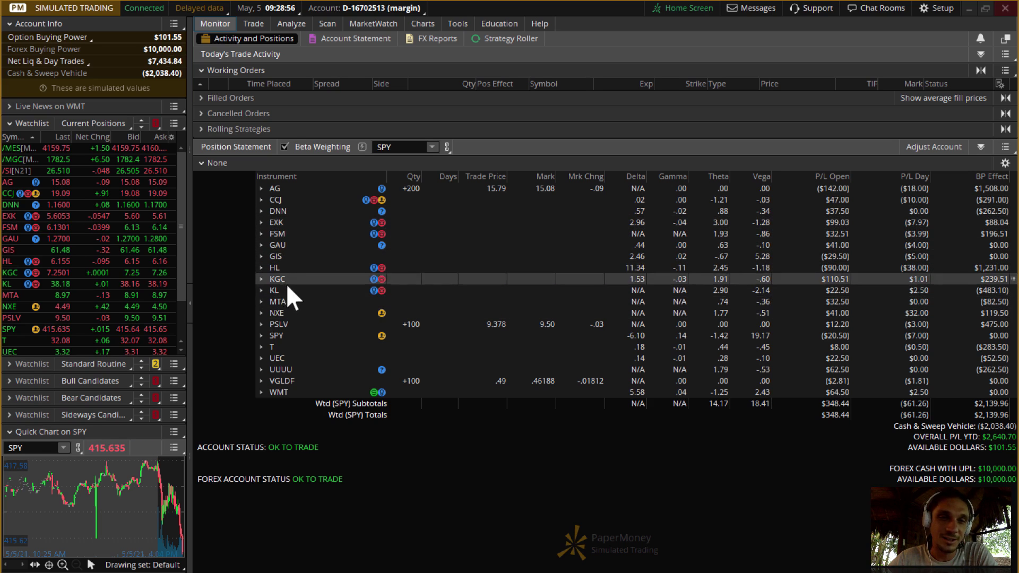
{"action": "left_click", "coordinate": [287, 314]}
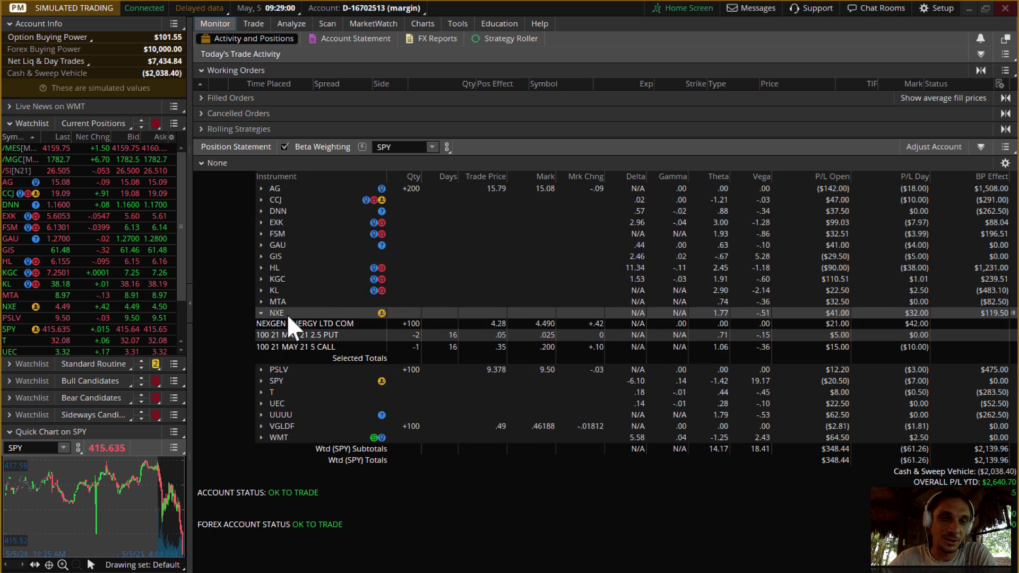
{"action": "left_click", "coordinate": [286, 313]}
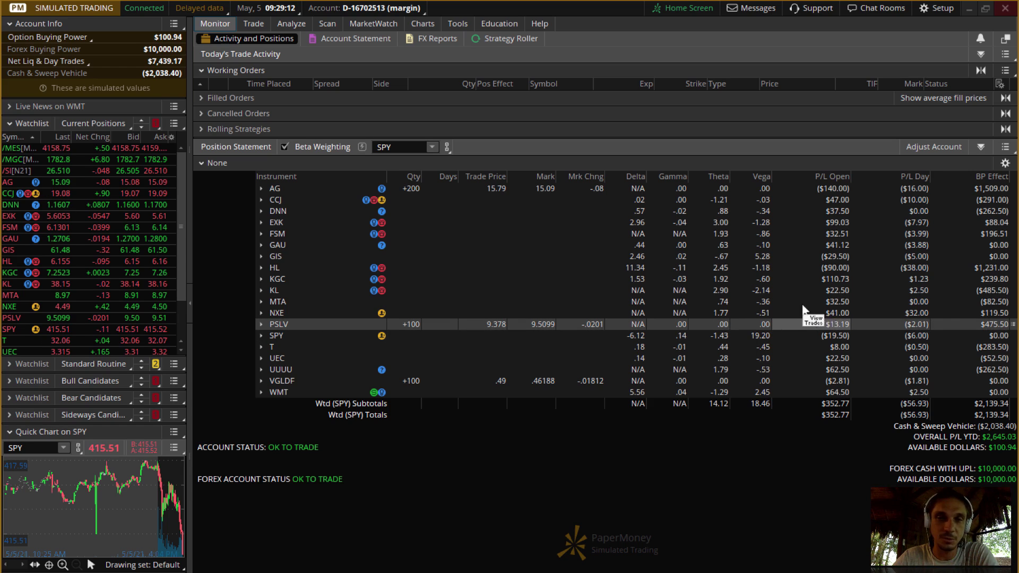
{"action": "left_click", "coordinate": [318, 336]}
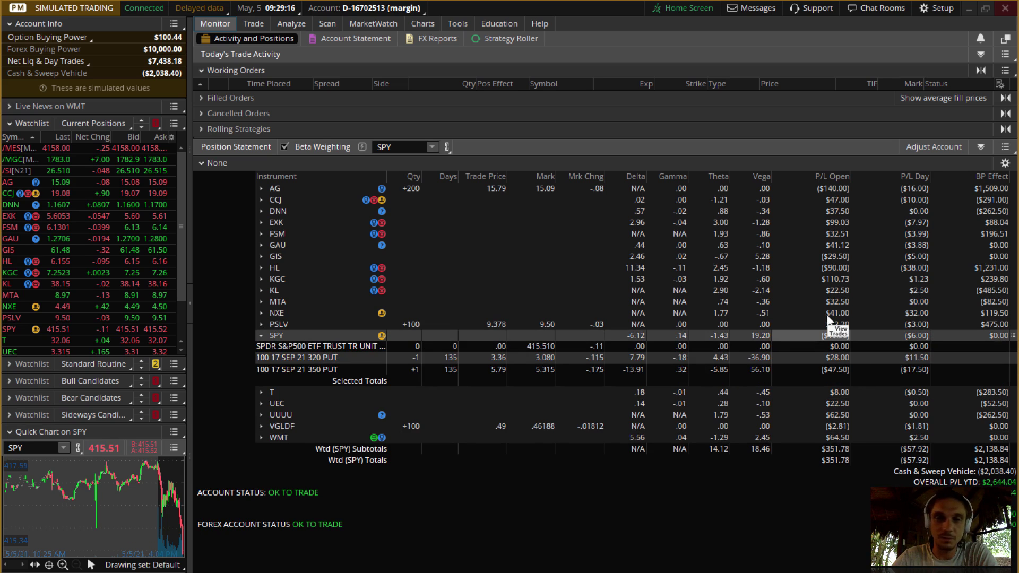
{"action": "left_click", "coordinate": [305, 334]}
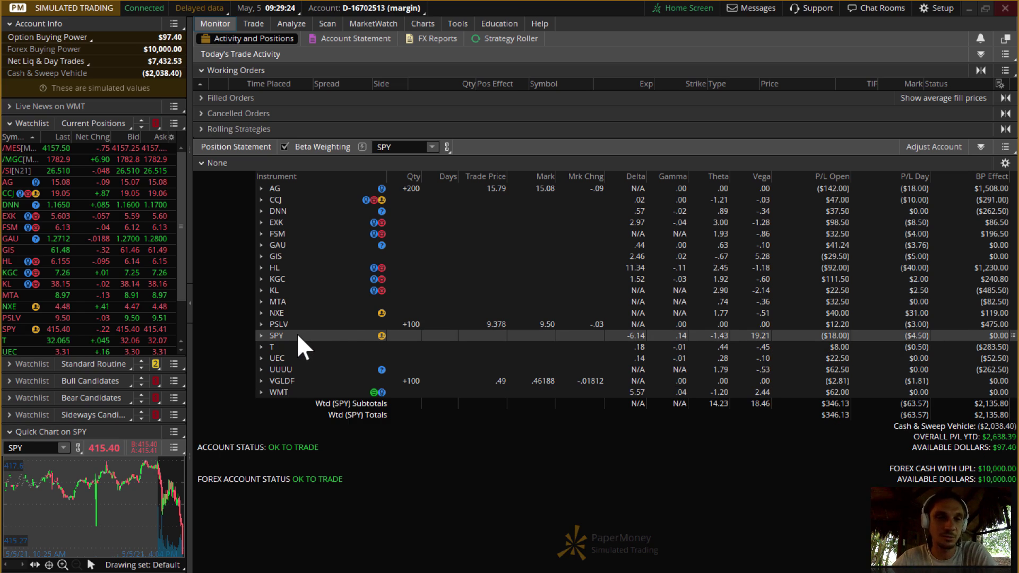
{"action": "left_click", "coordinate": [297, 334]}
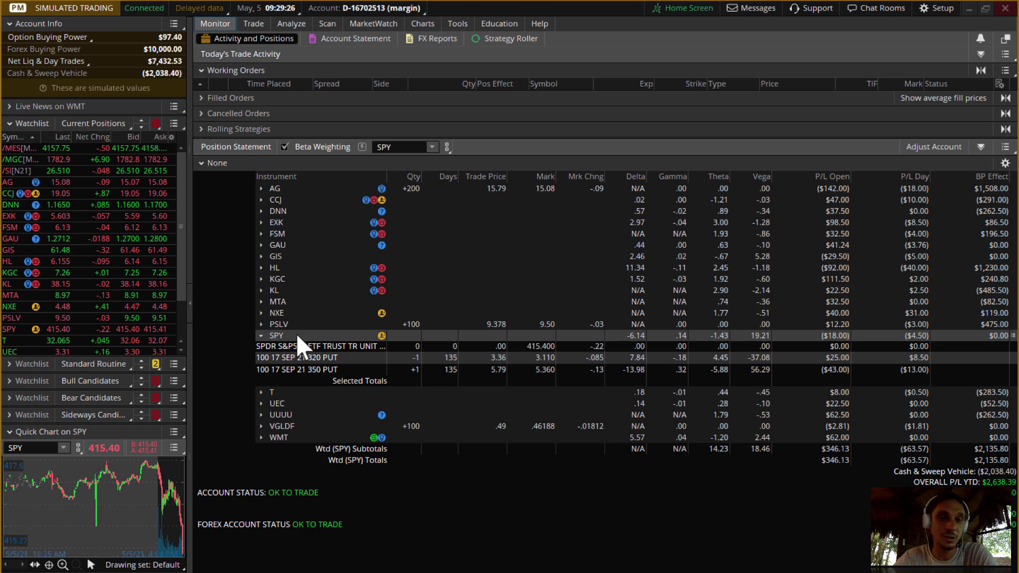
{"action": "left_click", "coordinate": [296, 334]}
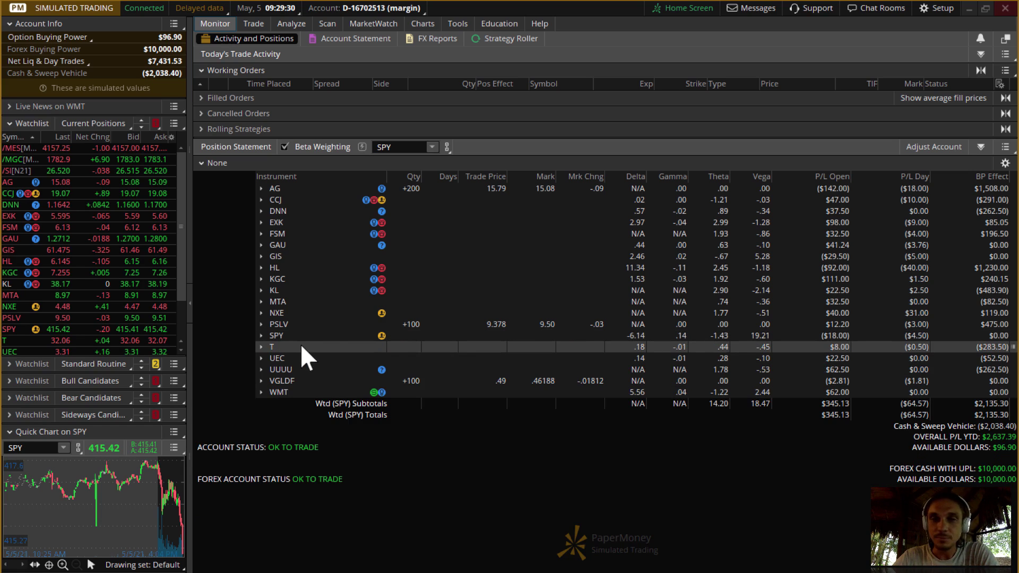
{"action": "left_click", "coordinate": [300, 346]}
{"action": "left_click", "coordinate": [301, 345]}
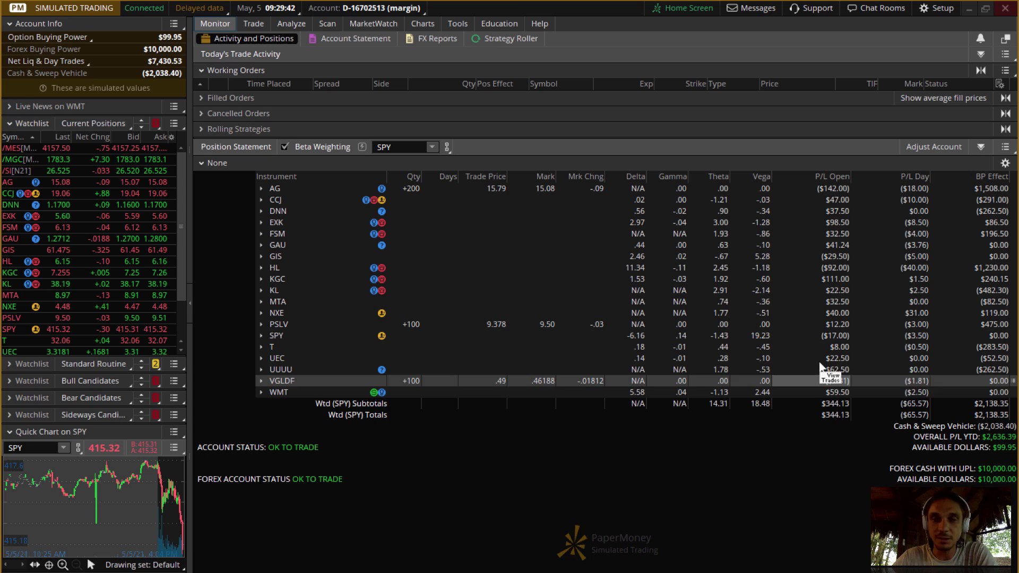
- Expand the WMT position to show its May 21 140/150/155 call legs
{"action": "left_click", "coordinate": [279, 393]}
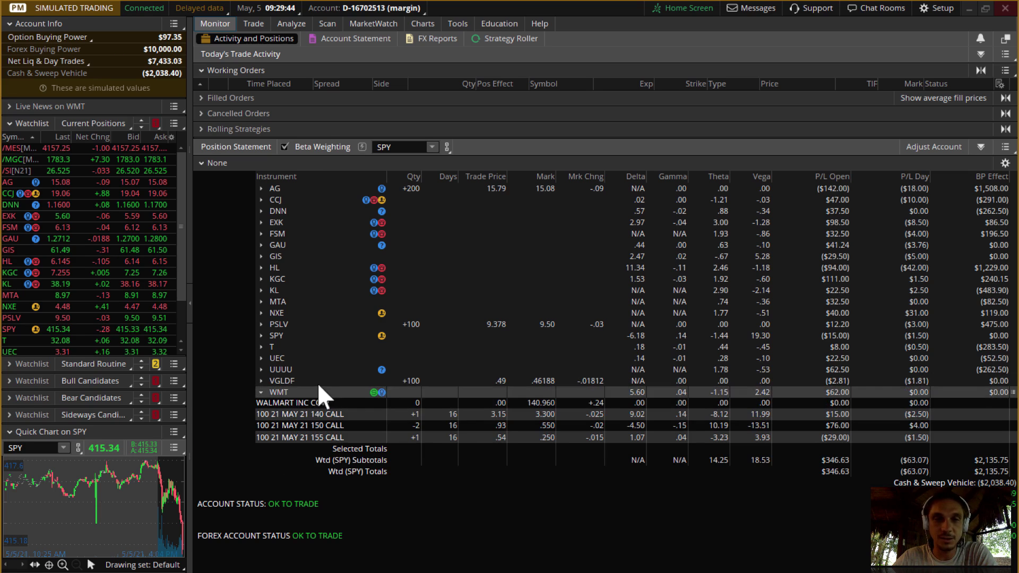
{"action": "left_click", "coordinate": [281, 393]}
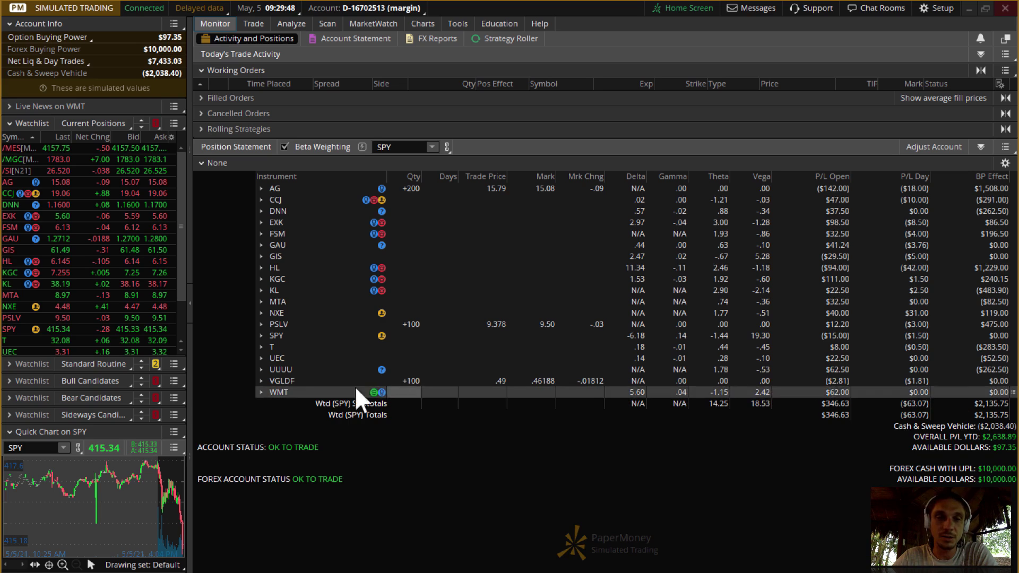
{"action": "left_click", "coordinate": [272, 392]}
{"action": "left_click", "coordinate": [274, 392]}
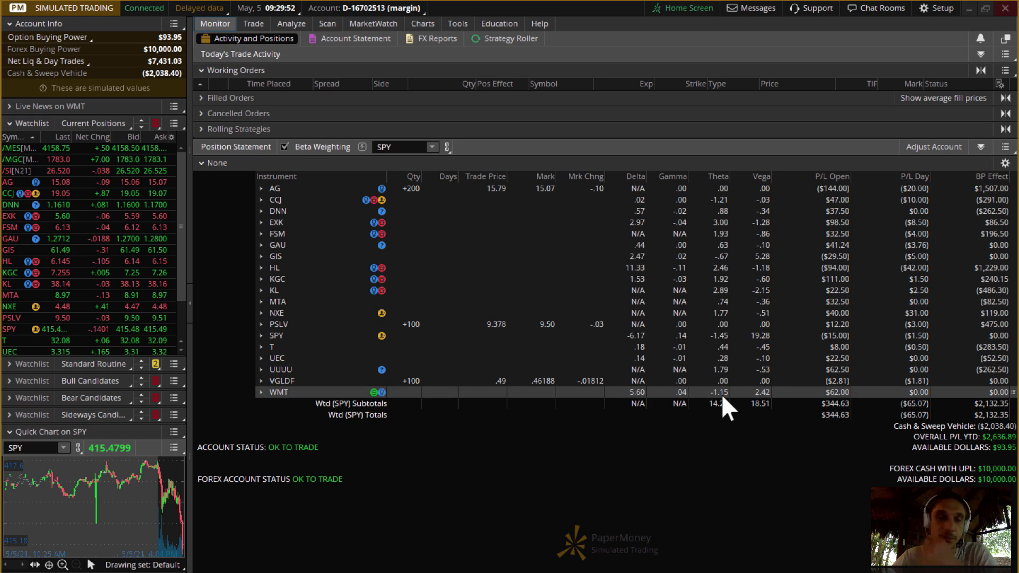
{"action": "left_click", "coordinate": [281, 391]}
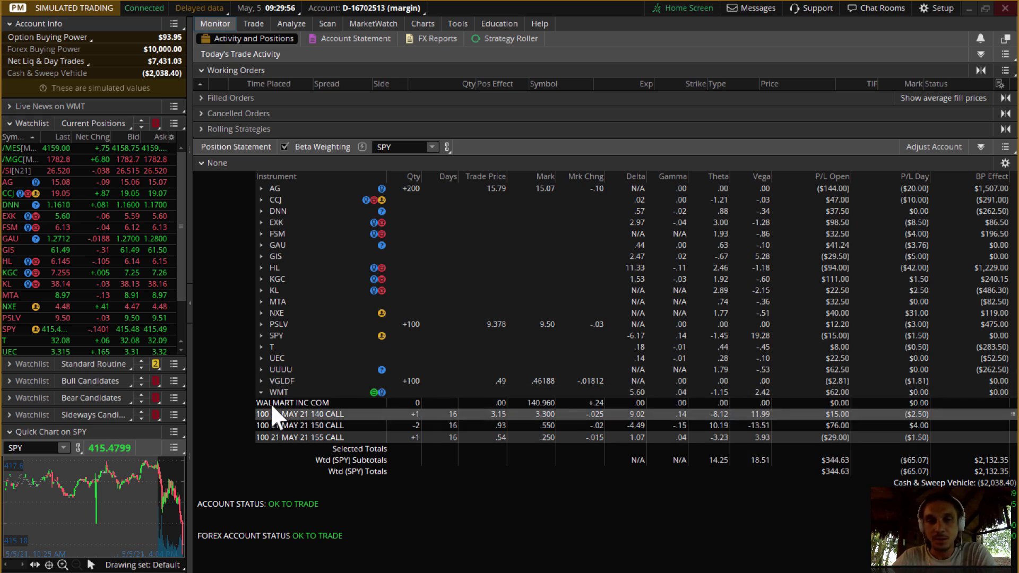
{"action": "left_click", "coordinate": [278, 391]}
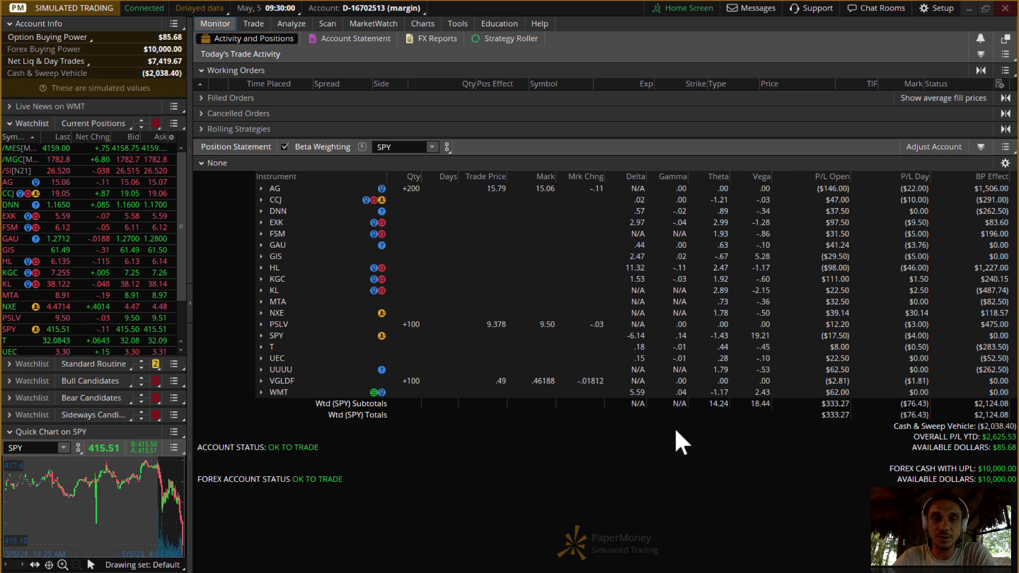
{"action": "left_click", "coordinate": [279, 392]}
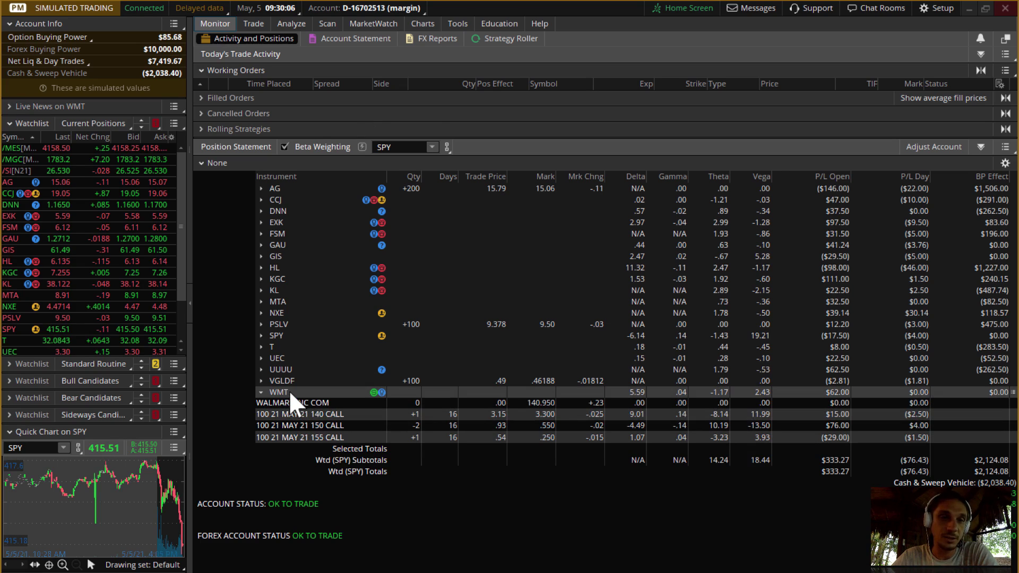
{"action": "mouse_move", "coordinate": [429, 26]}
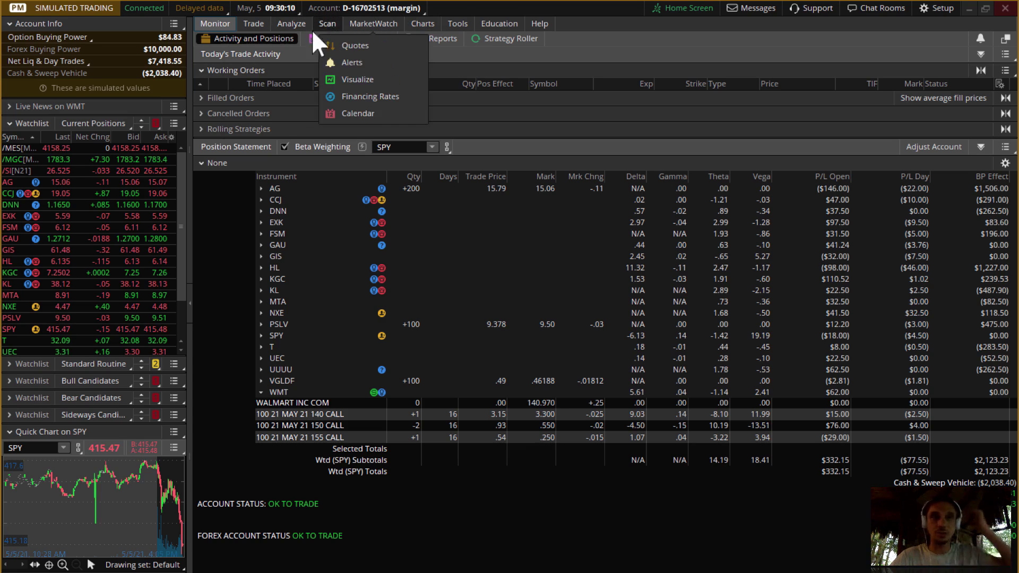
- Show WMT's one-year daily chart, near 140.90 with a 133.11–148.49 probability cone
{"action": "left_click", "coordinate": [416, 24]}
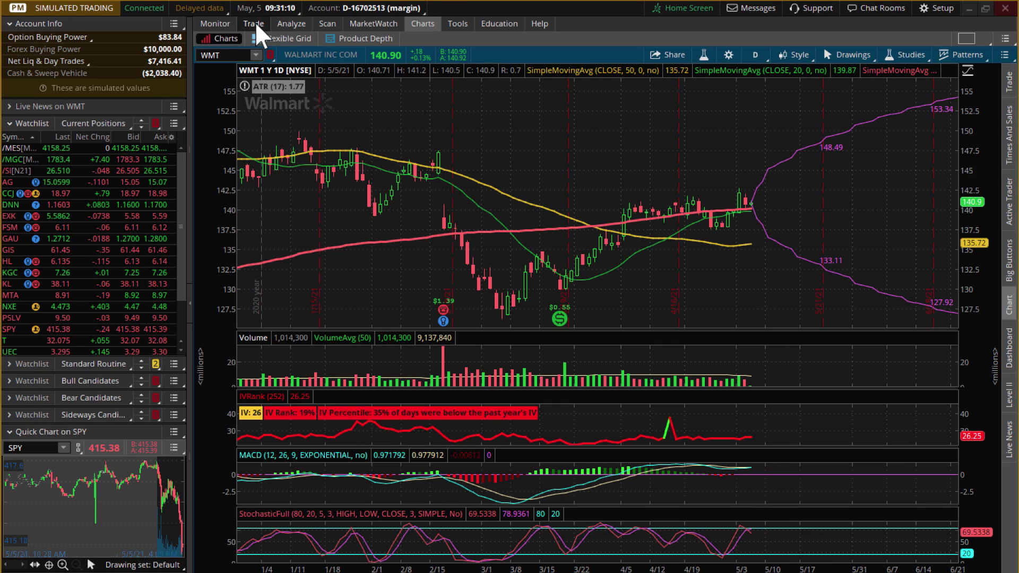
- Read the WMT butterfly's risk-profile P/L at two prices, then return to Activity and Positions
{"action": "mouse_move", "coordinate": [227, 19]}
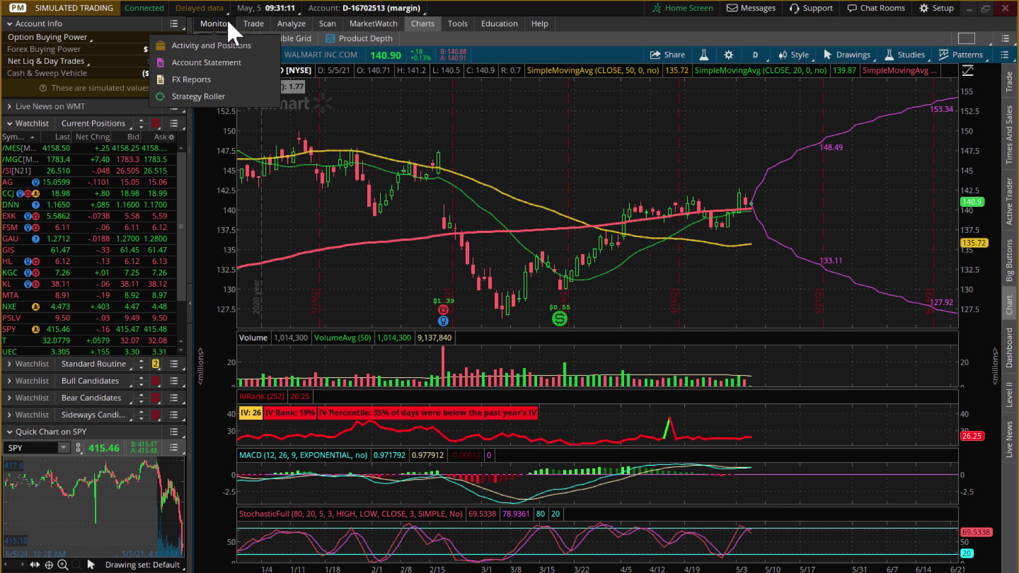
{"action": "left_click", "coordinate": [278, 23]}
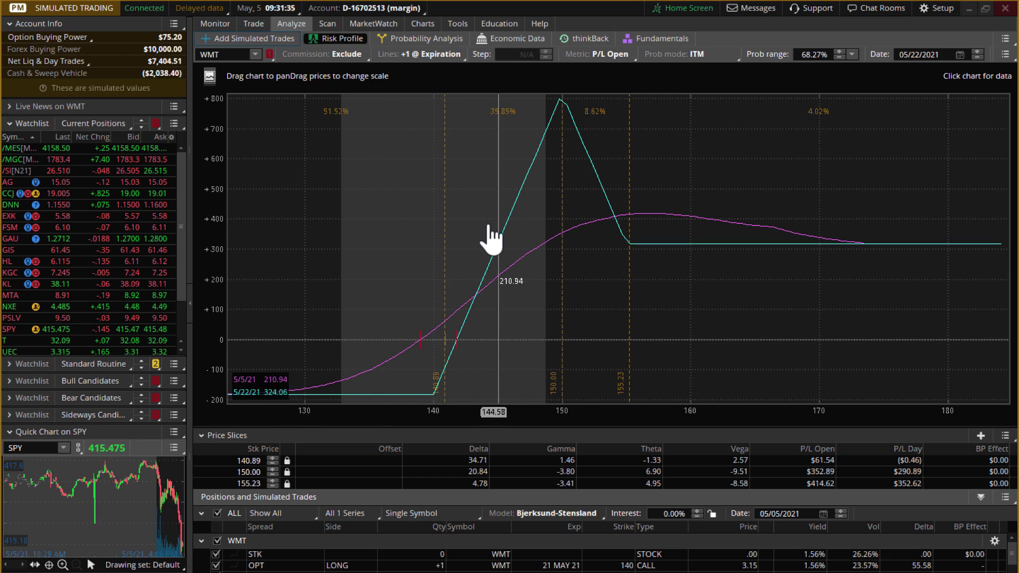
{"action": "left_click", "coordinate": [427, 209]}
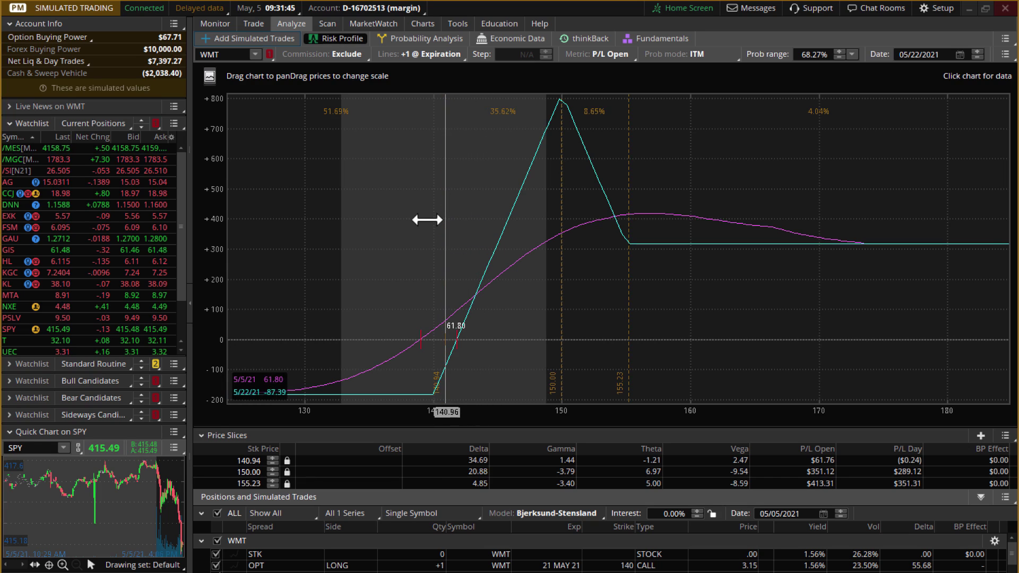
{"action": "left_click", "coordinate": [427, 219]}
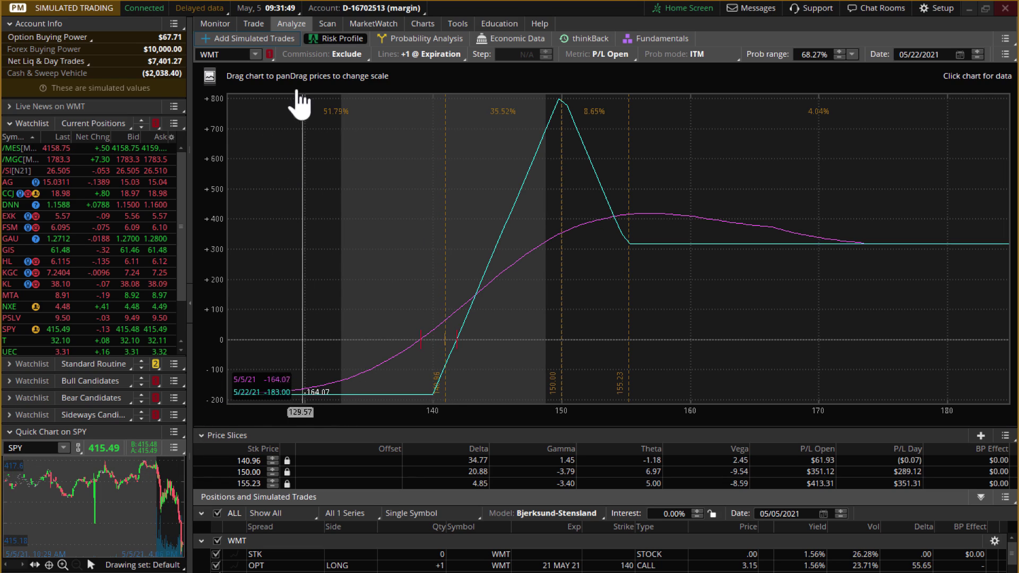
{"action": "left_click", "coordinate": [212, 21]}
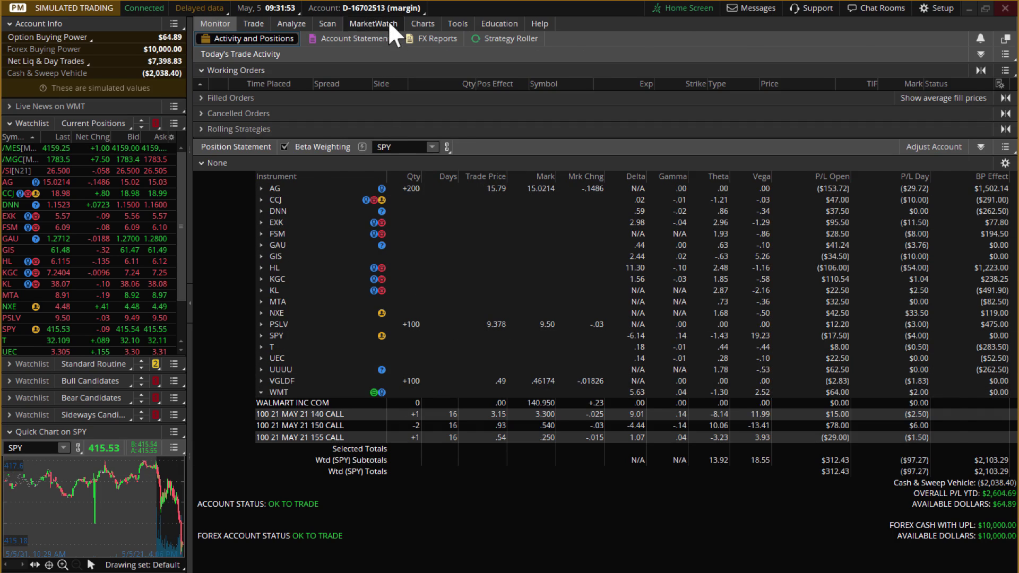
- Sell to close the WMT 140/150/155 call butterfly at a 2.45 limit credit
{"action": "left_click", "coordinate": [409, 24]}
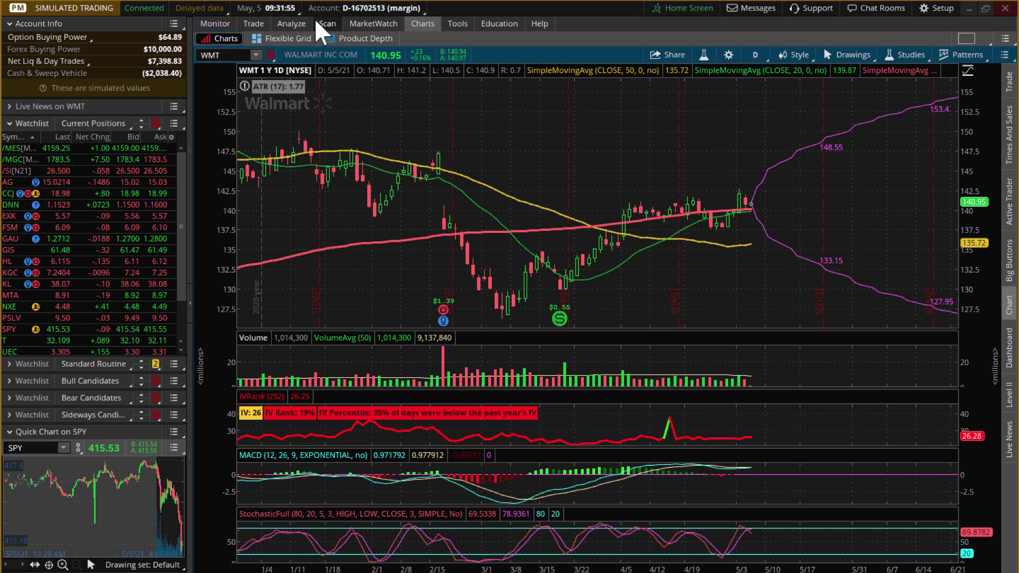
{"action": "left_click", "coordinate": [222, 21]}
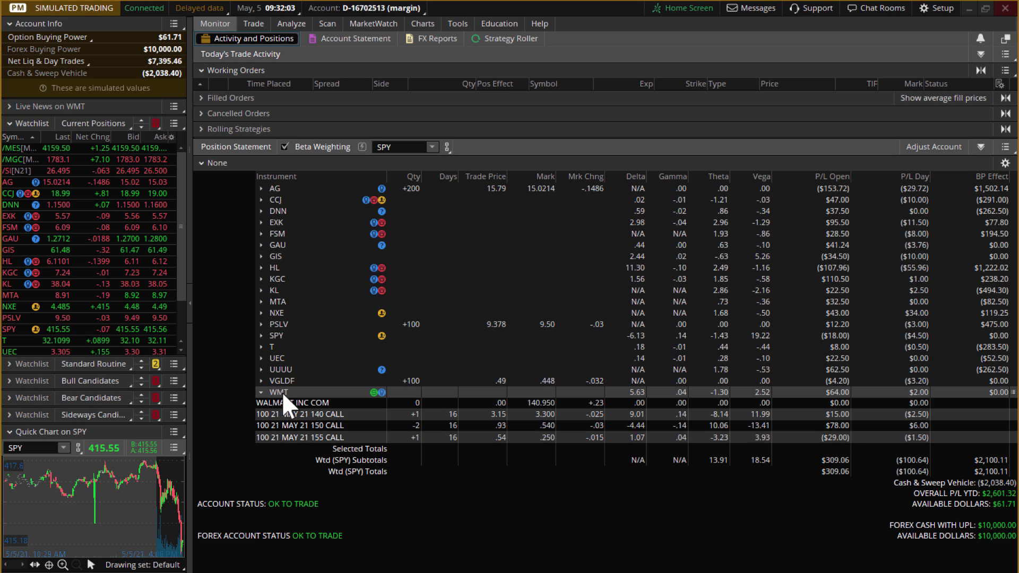
{"action": "right_click", "coordinate": [303, 392]}
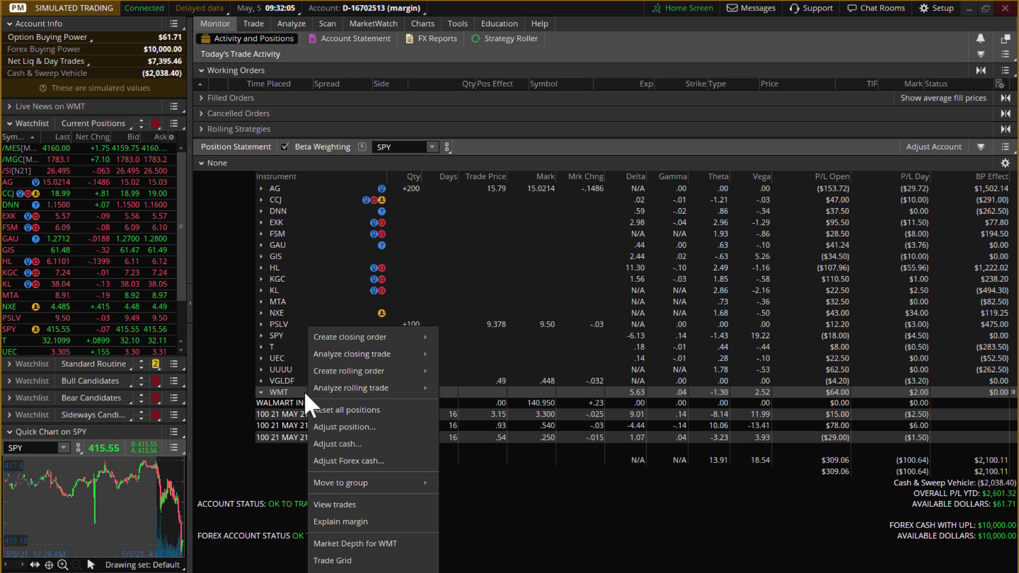
{"action": "mouse_move", "coordinate": [357, 335]}
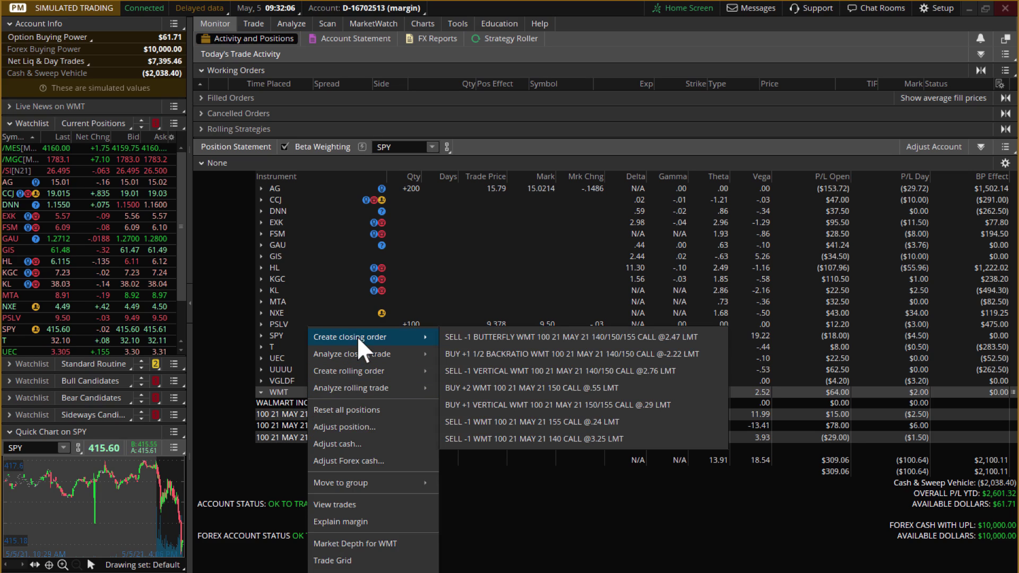
{"action": "left_click", "coordinate": [491, 339]}
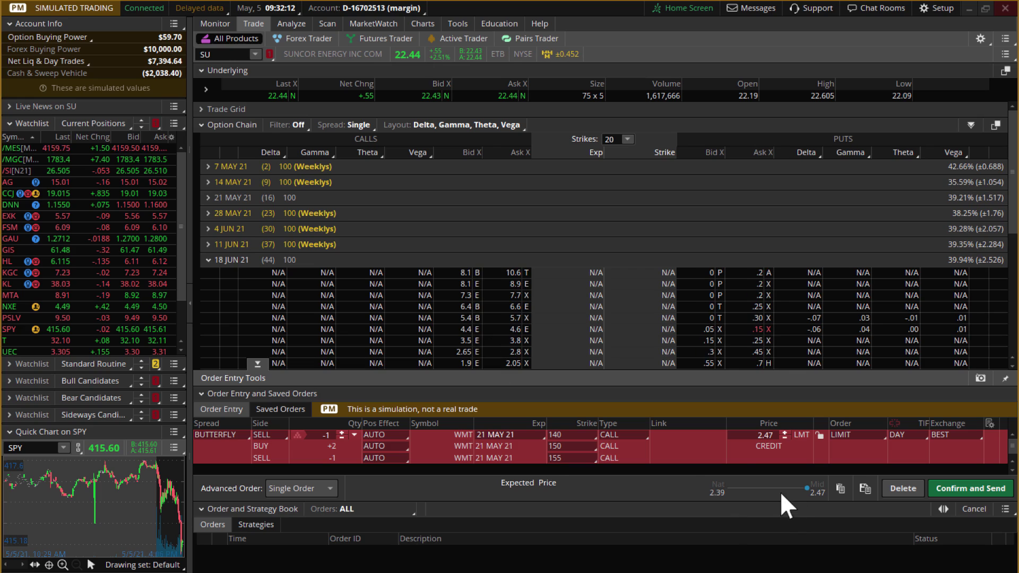
{"action": "left_click_drag", "start_coordinate": [807, 487], "coordinate": [793, 488]}
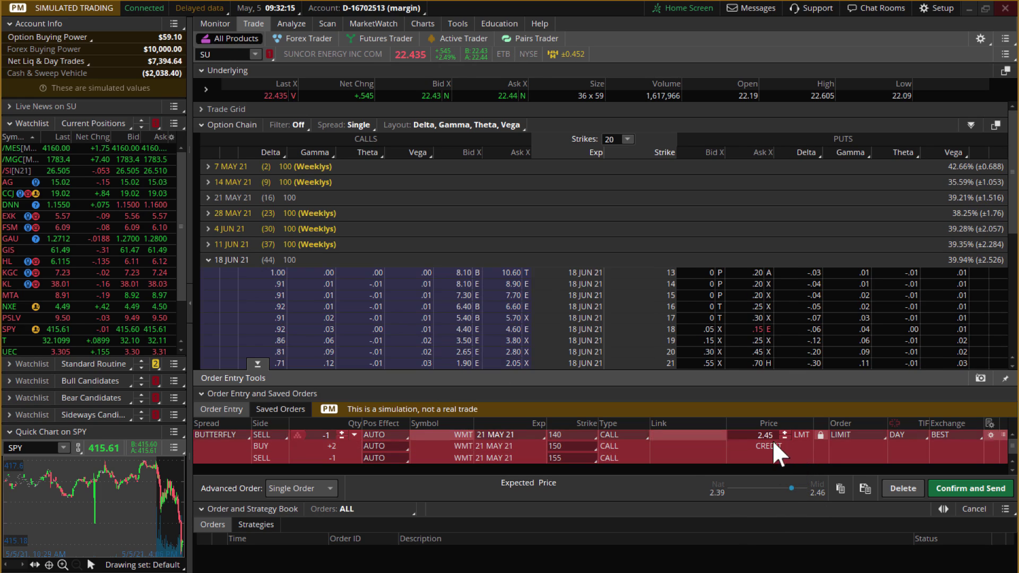
{"action": "left_click", "coordinate": [985, 490]}
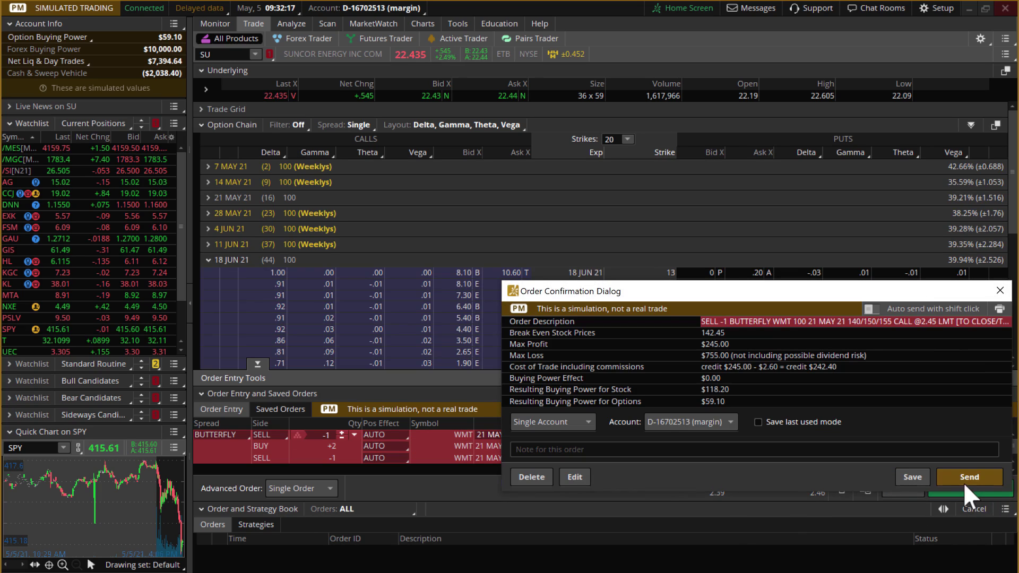
{"action": "left_click", "coordinate": [976, 482]}
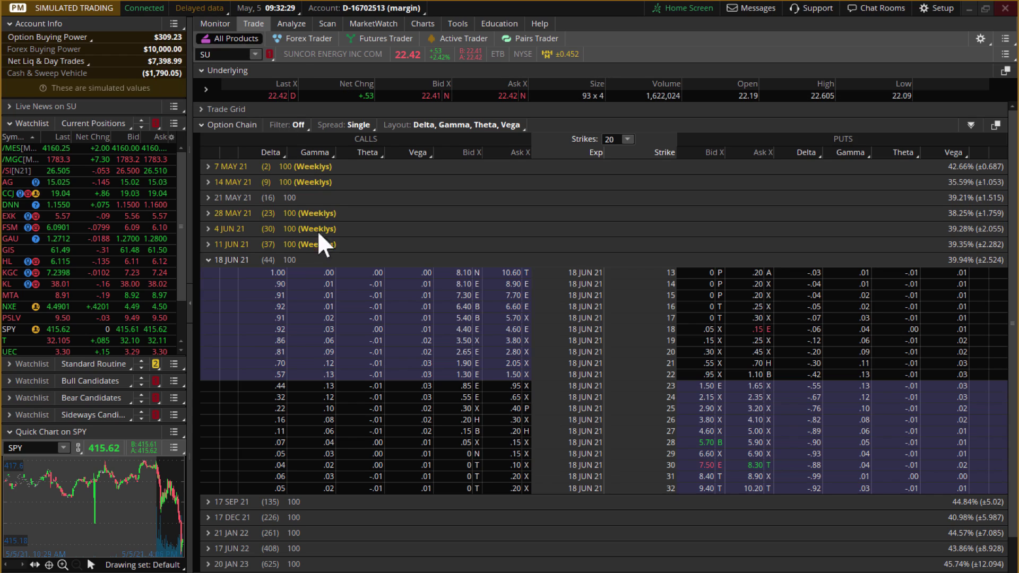
- Load WMT's option chain and expand the 11 JUN 21 expiration
{"action": "left_click", "coordinate": [235, 258]}
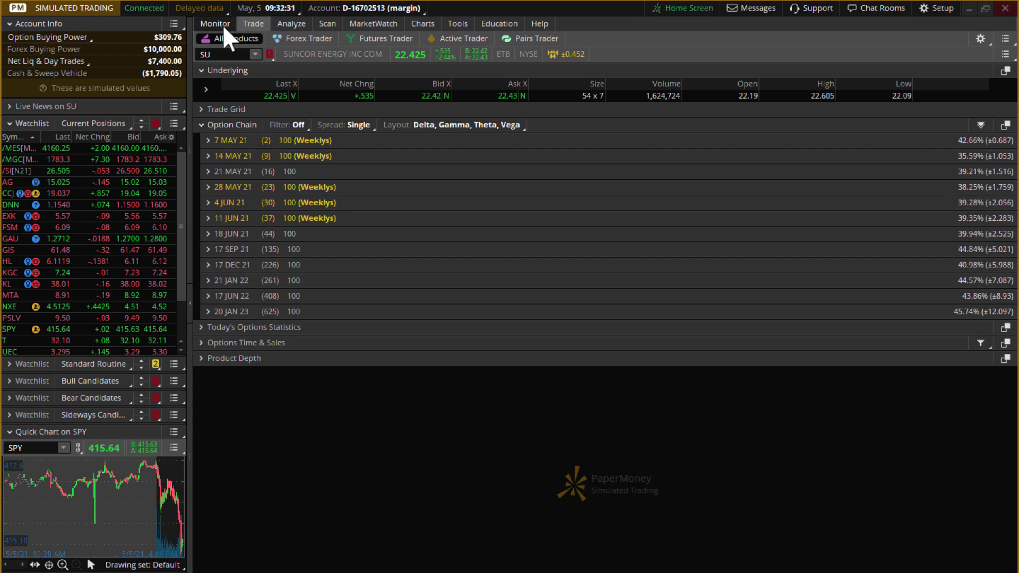
{"action": "type", "text": "W"}
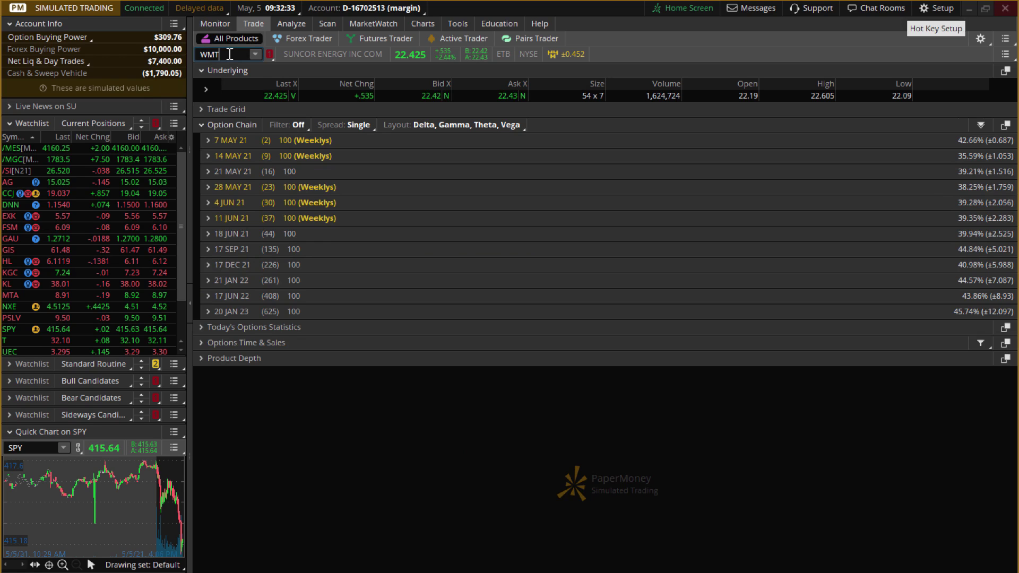
{"action": "type", "text": "MT"}
{"action": "key", "text": "Return"}
{"action": "left_click", "coordinate": [423, 24]}
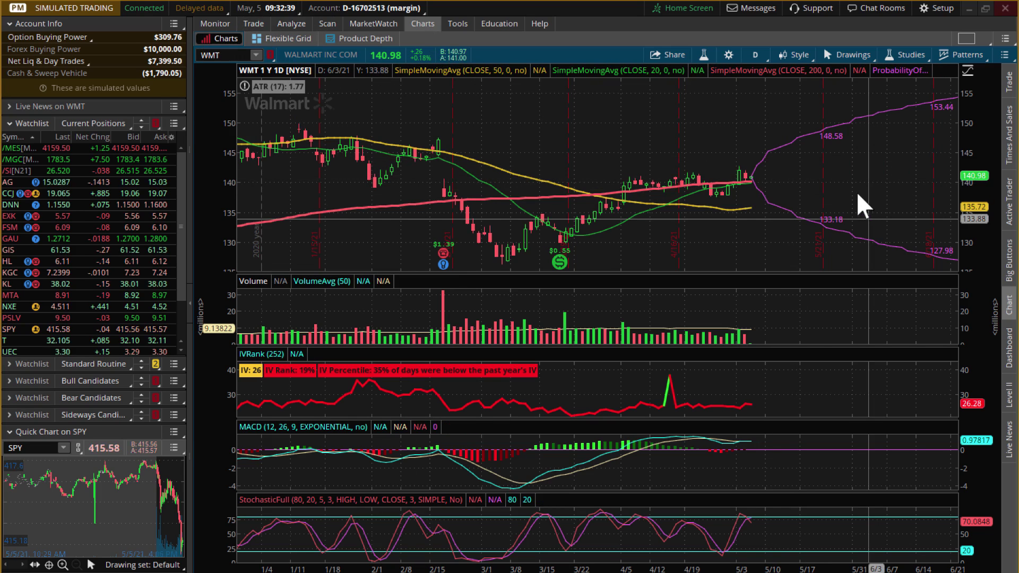
{"action": "left_click", "coordinate": [254, 24]}
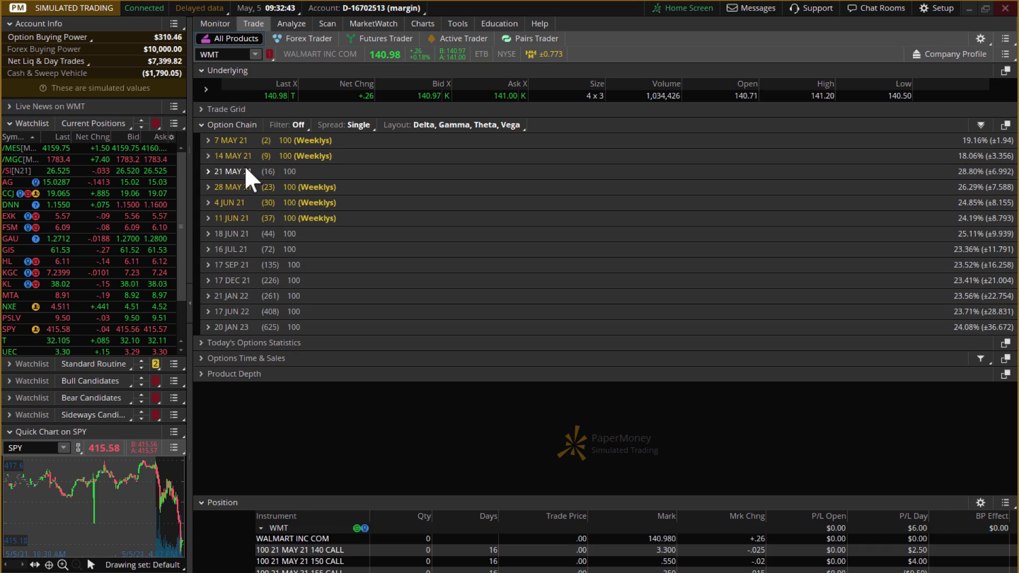
{"action": "left_click", "coordinate": [226, 218]}
{"action": "scroll", "coordinate": [431, 253], "scroll_direction": "down", "scroll_amount": 2}
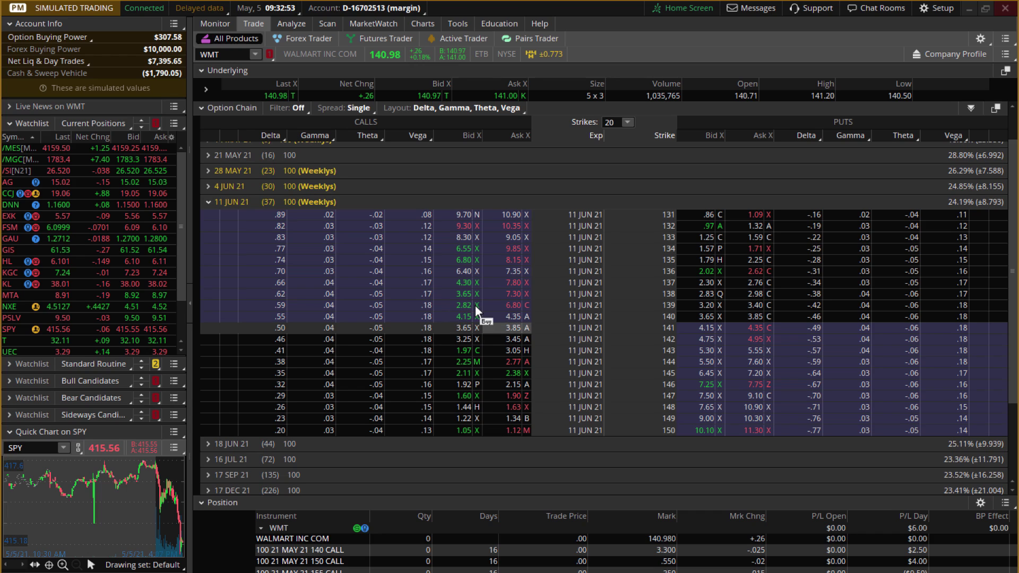
- Stage a one-lot 141/145/148 call butterfly buy order at a 0.80 debit
{"action": "left_click", "coordinate": [486, 306]}
{"action": "scroll", "coordinate": [476, 199], "scroll_direction": "down", "scroll_amount": 3}
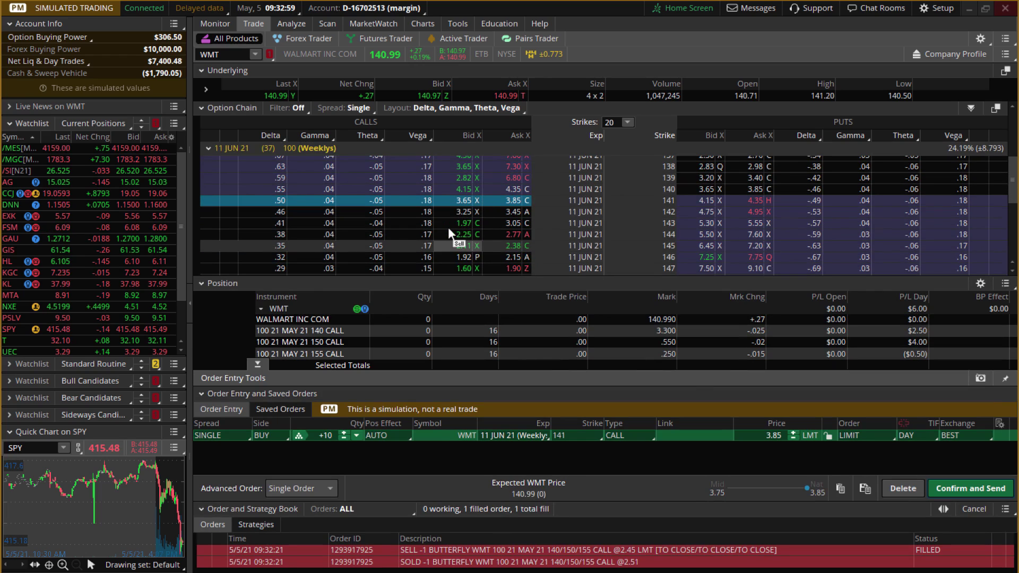
{"action": "key", "text": "alt"}
{"action": "key", "text": "alt"}
{"action": "right_click", "coordinate": [465, 249]}
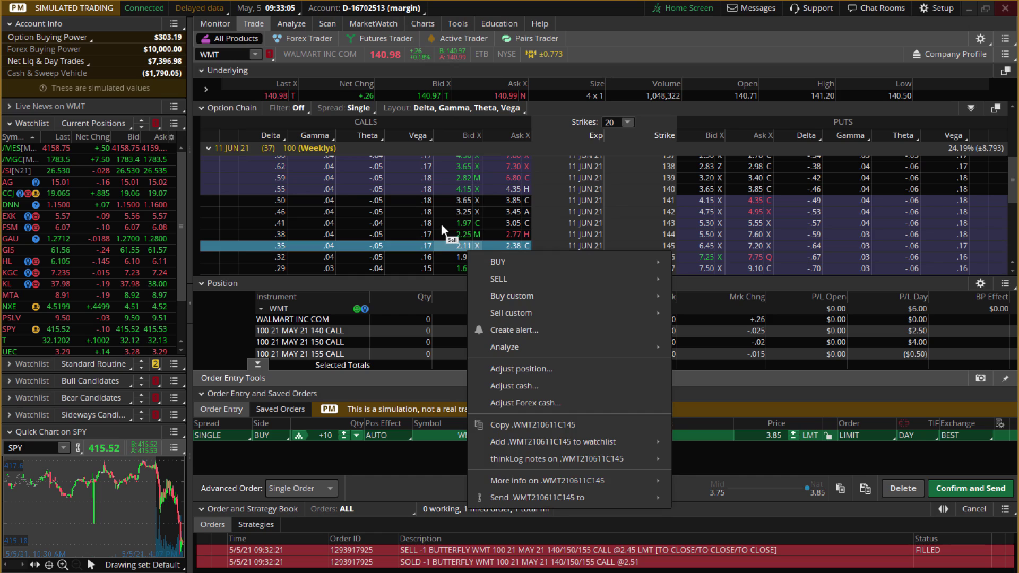
{"action": "left_click", "coordinate": [565, 85]}
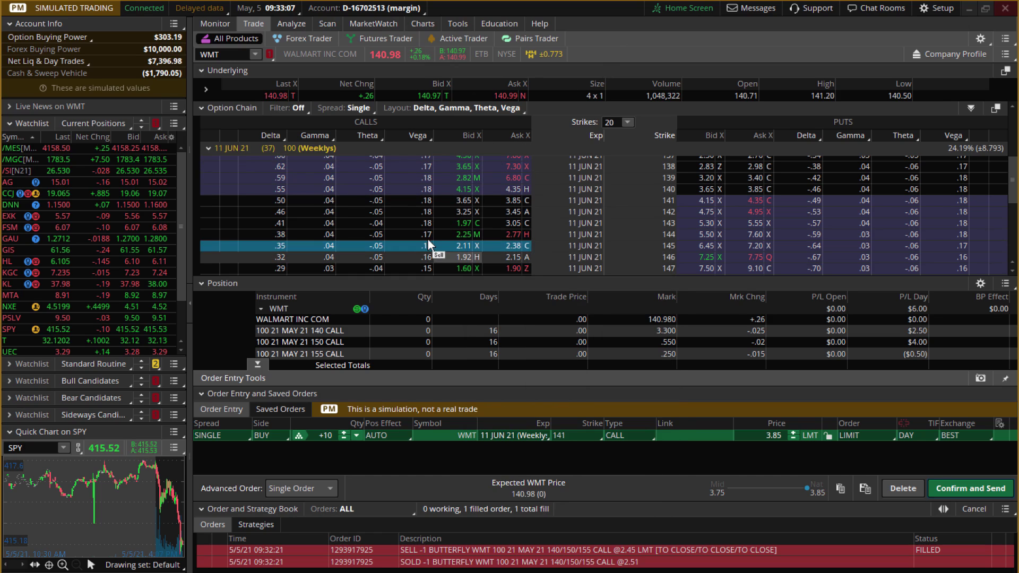
{"action": "key", "text": "alt"}
{"action": "key", "text": "alt"}
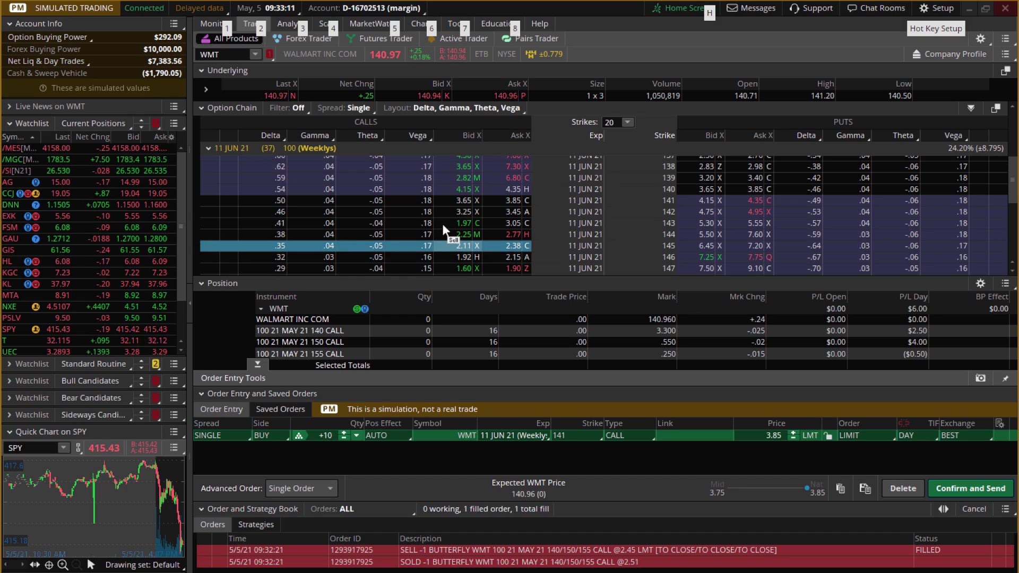
{"action": "left_click", "coordinate": [443, 226], "text": "ctrl"}
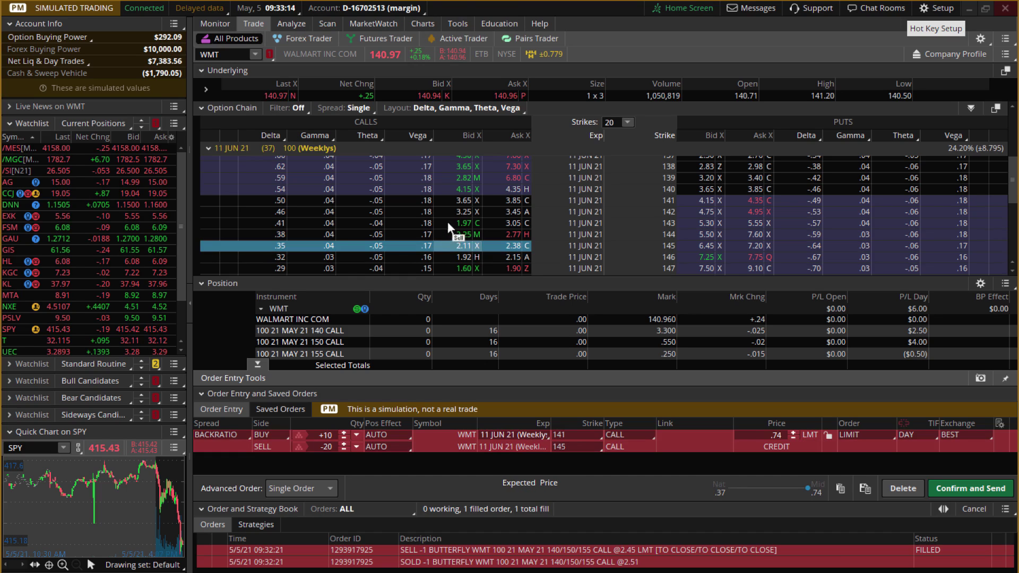
{"action": "scroll", "coordinate": [451, 223], "scroll_direction": "down", "scroll_amount": 5}
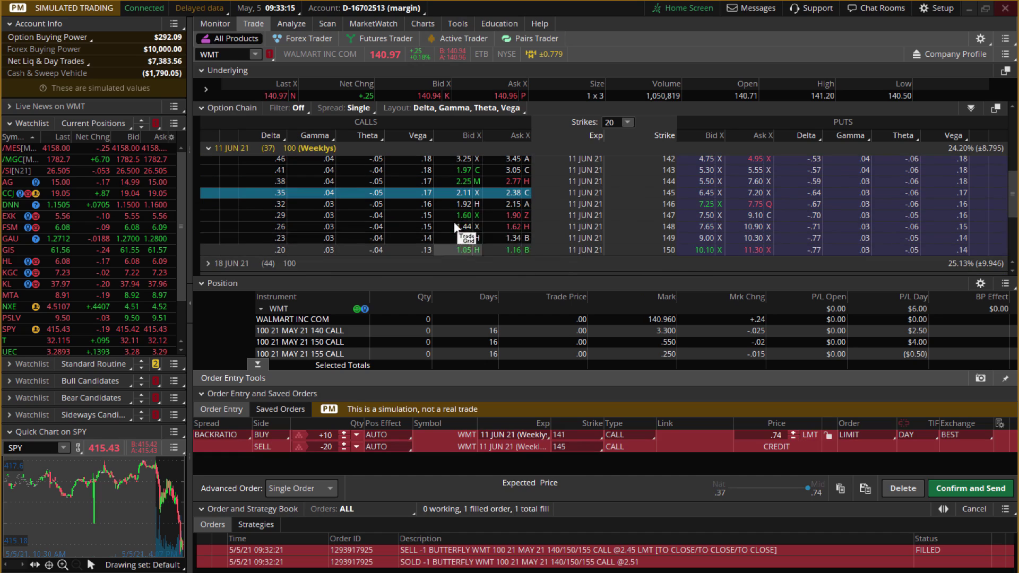
{"action": "left_click", "coordinate": [493, 209], "text": "ctrl"}
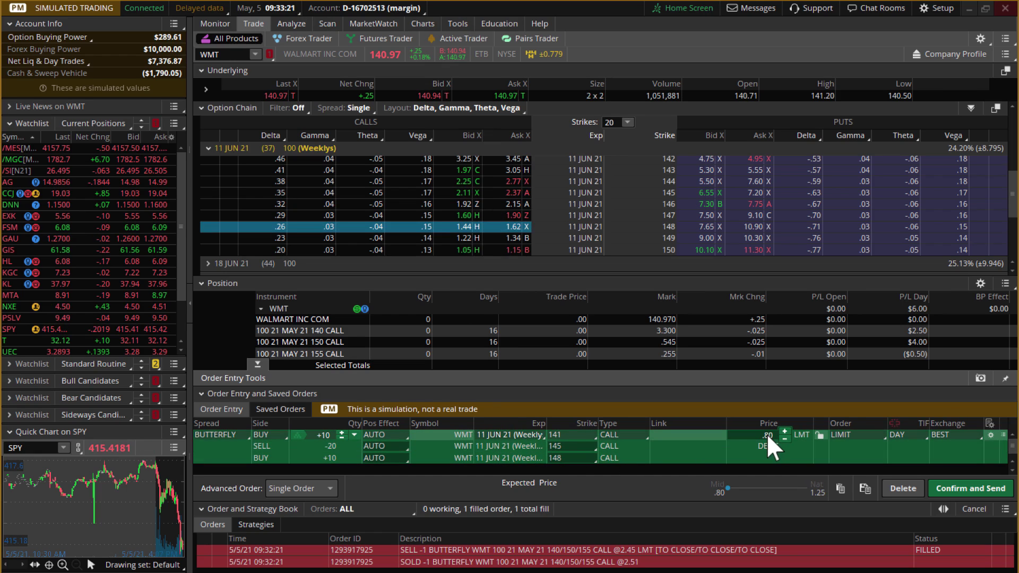
{"action": "left_click", "coordinate": [345, 439]}
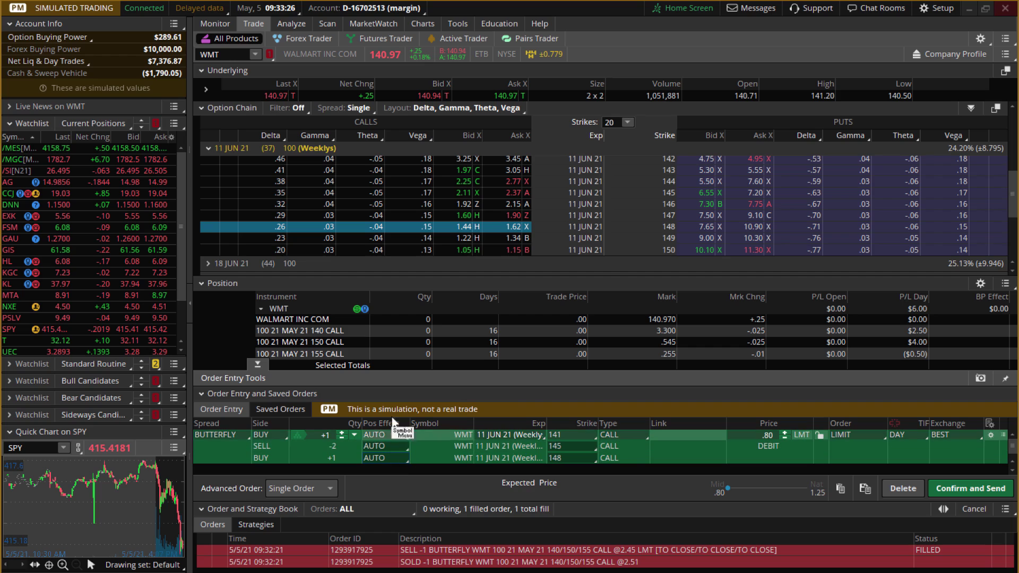
{"action": "right_click", "coordinate": [432, 435]}
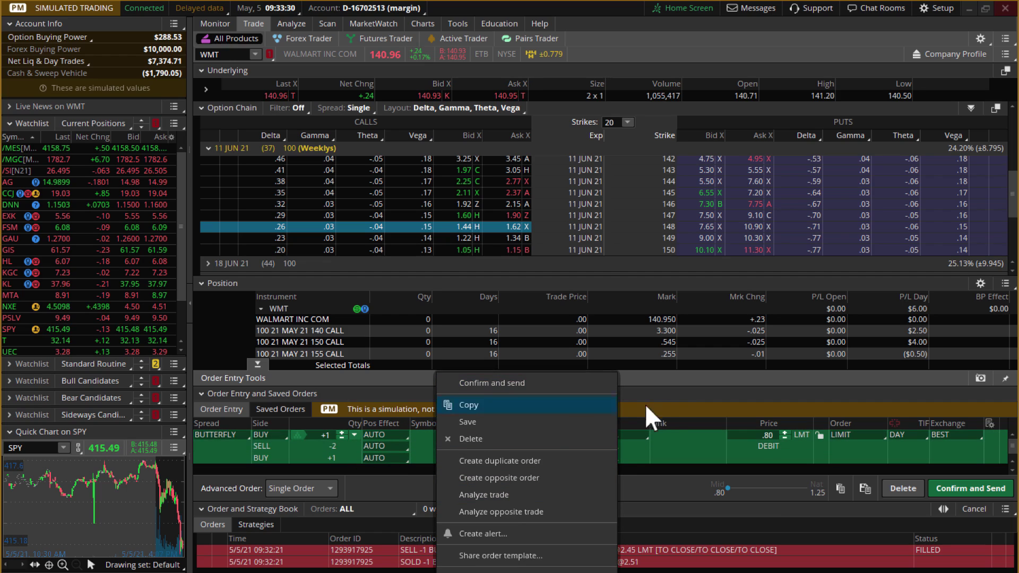
{"action": "left_click", "coordinate": [667, 391]}
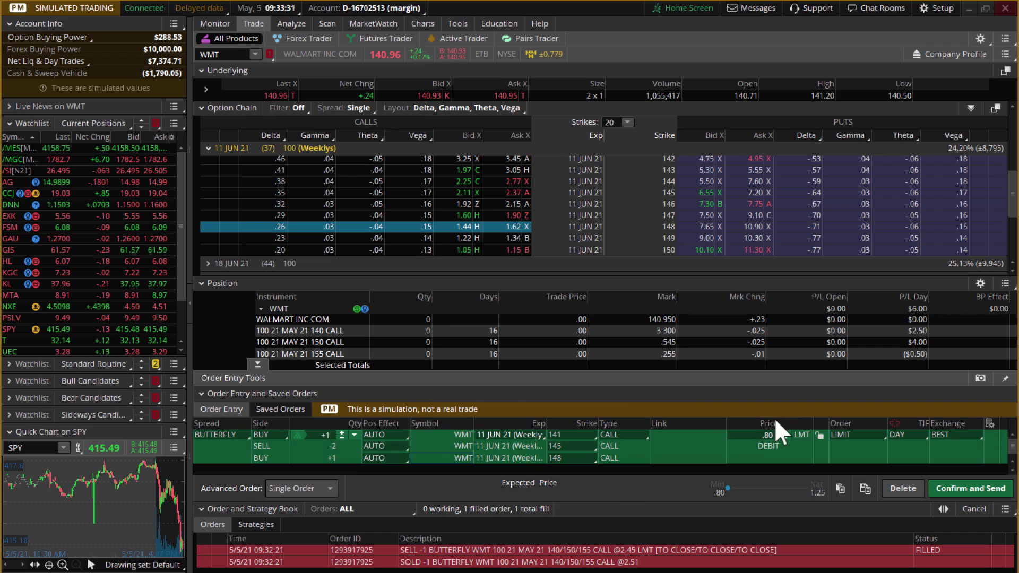
- Analyze the new butterfly's risk profile alone, excluding the May calls, over 125–165
{"action": "right_click", "coordinate": [519, 435]}
{"action": "left_click", "coordinate": [565, 495]}
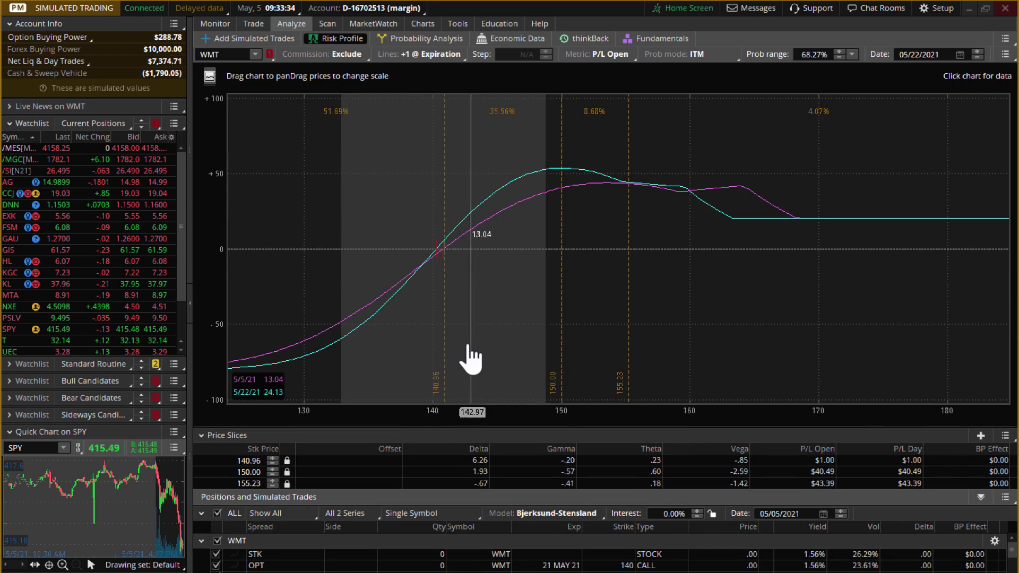
{"action": "left_click_drag", "start_coordinate": [614, 429], "coordinate": [616, 325]}
{"action": "left_click", "coordinate": [215, 474]}
{"action": "left_click", "coordinate": [216, 485]}
{"action": "left_click", "coordinate": [216, 462]}
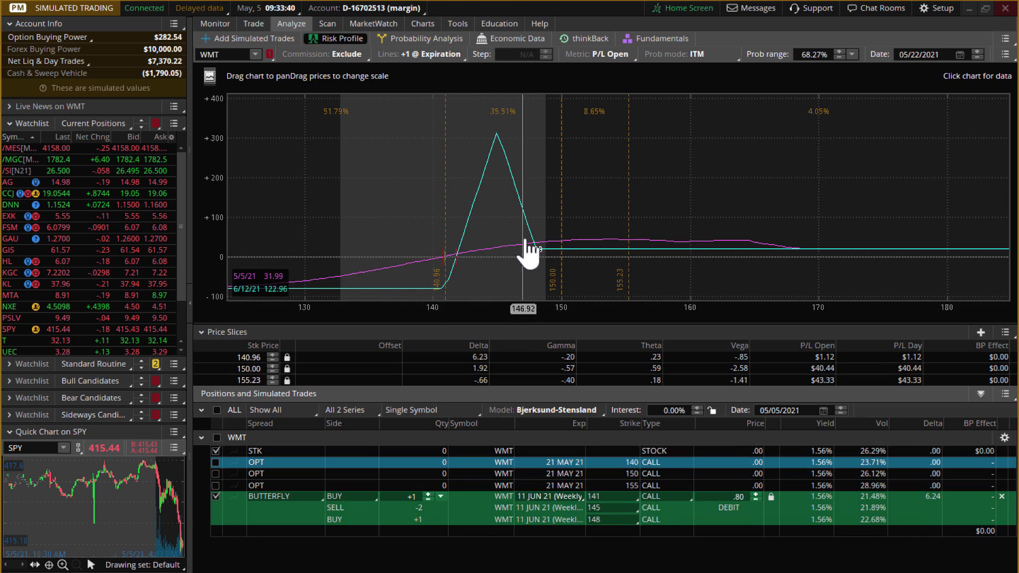
{"action": "left_click_drag", "start_coordinate": [544, 314], "coordinate": [462, 269]}
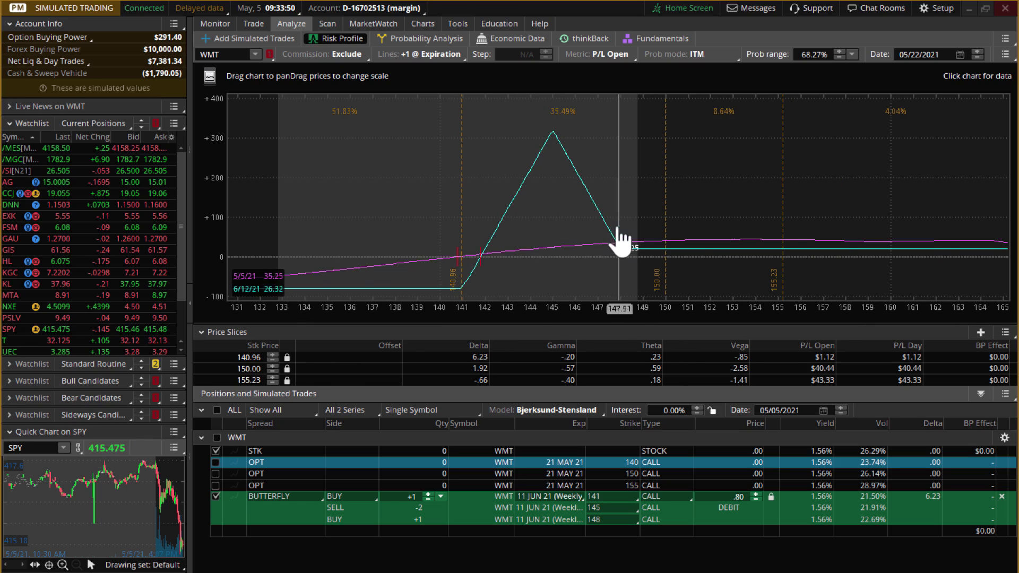
- Change the upper long call strike from 148 to 147
{"action": "left_click", "coordinate": [631, 518]}
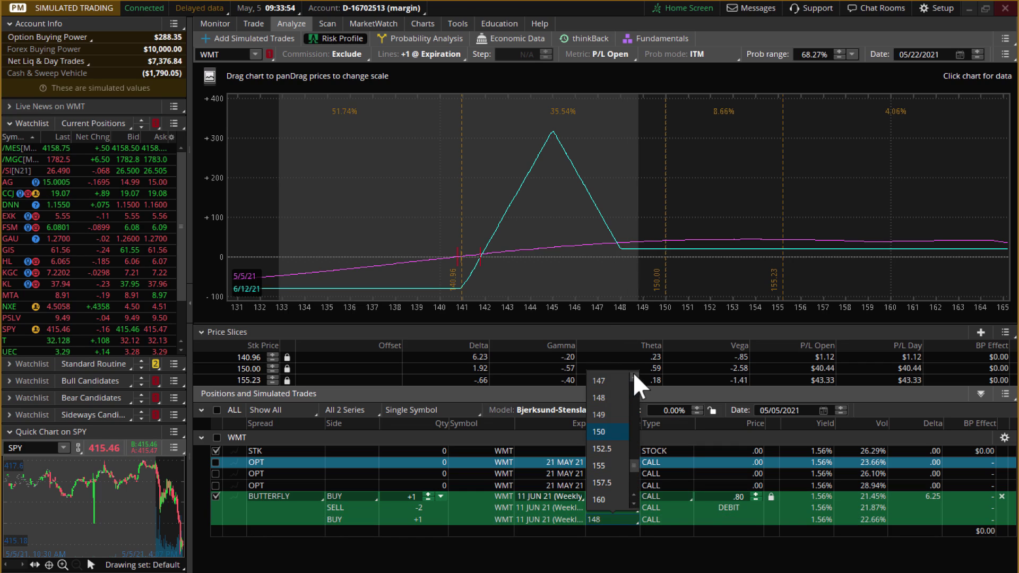
{"action": "scroll", "coordinate": [633, 372], "scroll_direction": "up", "scroll_amount": 1}
{"action": "left_click", "coordinate": [607, 390]}
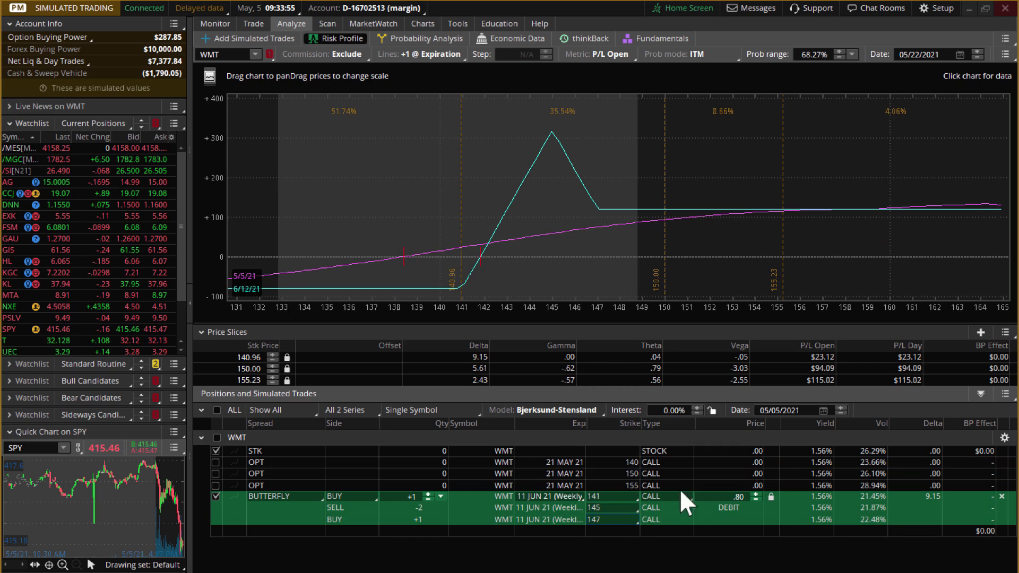
- Refresh the butterfly price to 1.03, then raise the debit limit to 1.05
{"action": "left_click", "coordinate": [770, 496]}
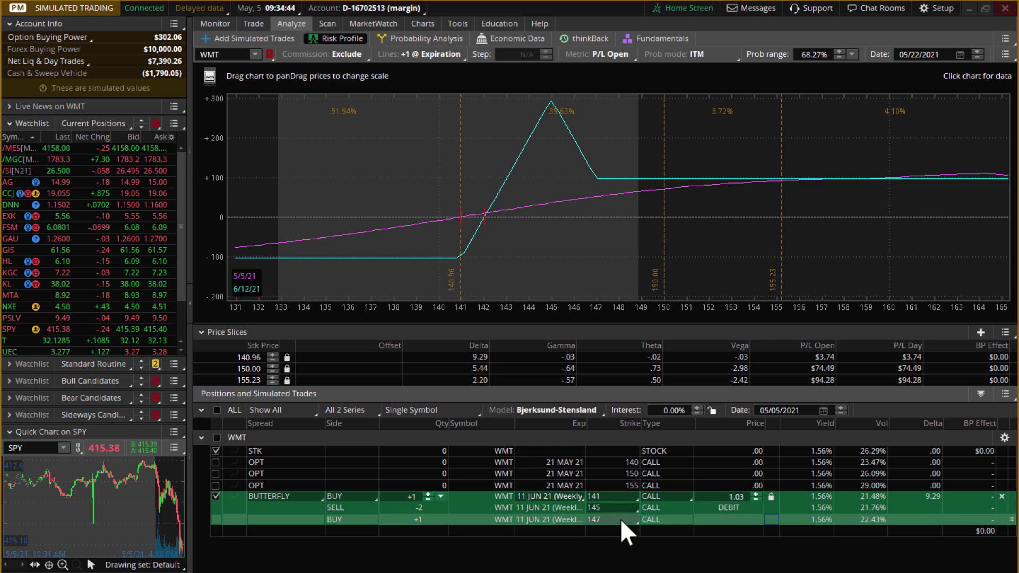
{"action": "left_click", "coordinate": [754, 490]}
{"action": "left_click", "coordinate": [756, 490]}
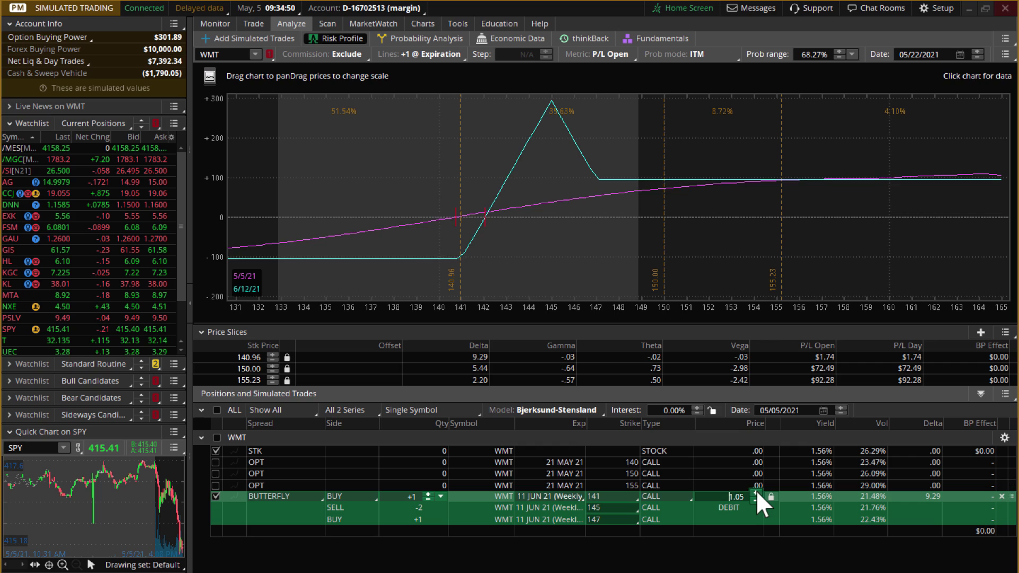
{"action": "right_click", "coordinate": [629, 496]}
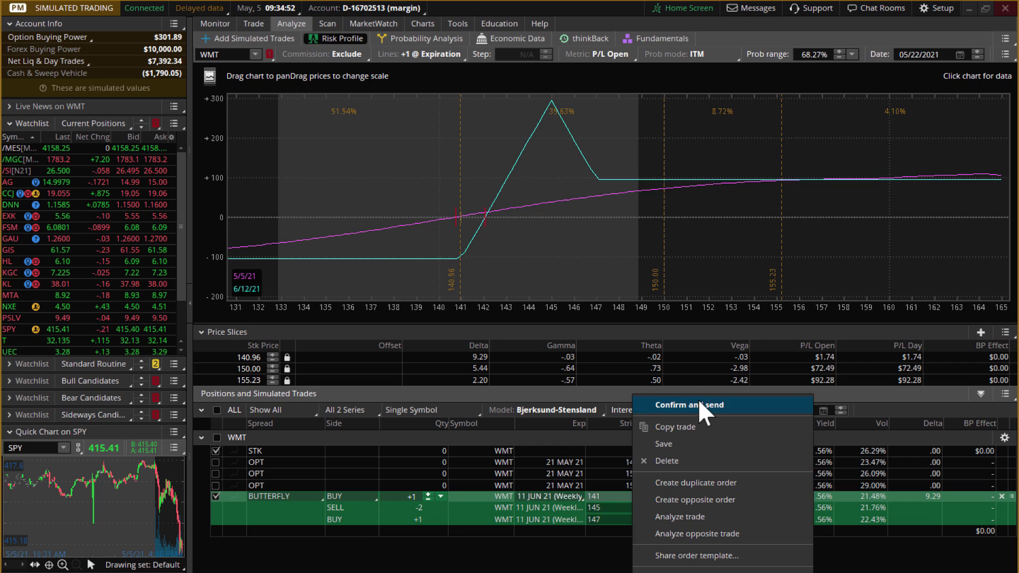
{"action": "left_click", "coordinate": [698, 399]}
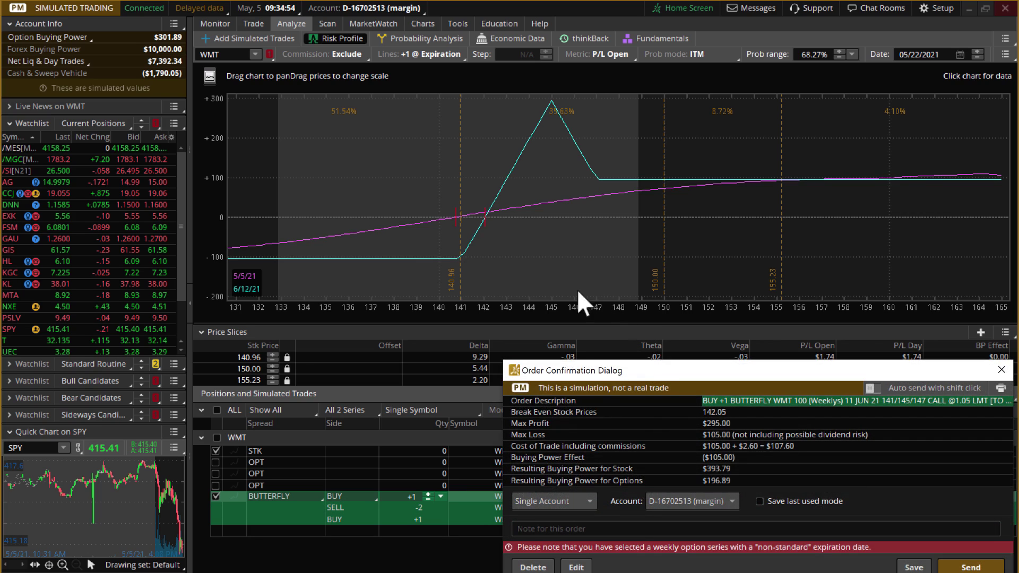
{"action": "left_click", "coordinate": [514, 370]}
{"action": "left_click", "coordinate": [603, 348]}
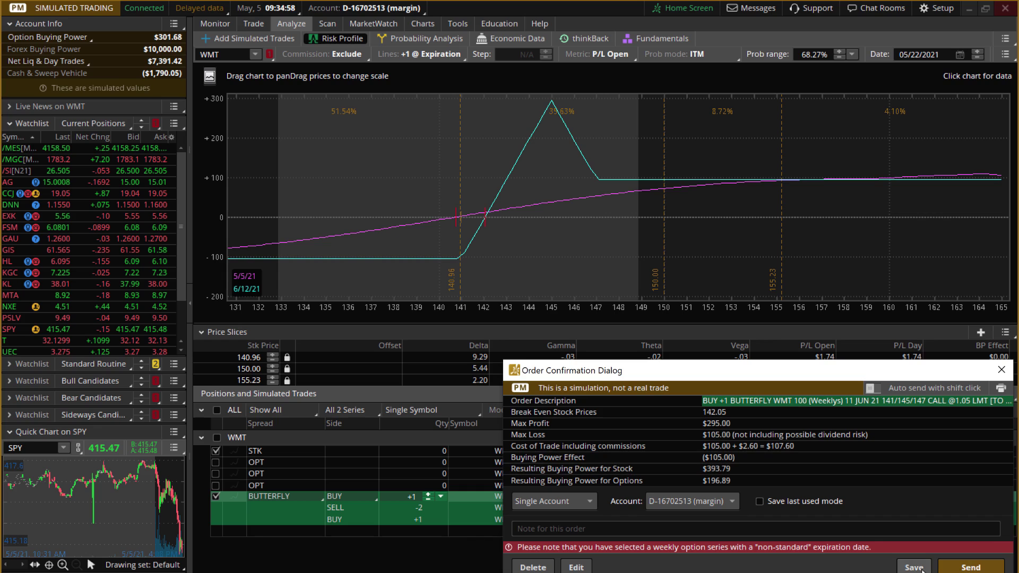
{"action": "left_click", "coordinate": [1002, 370]}
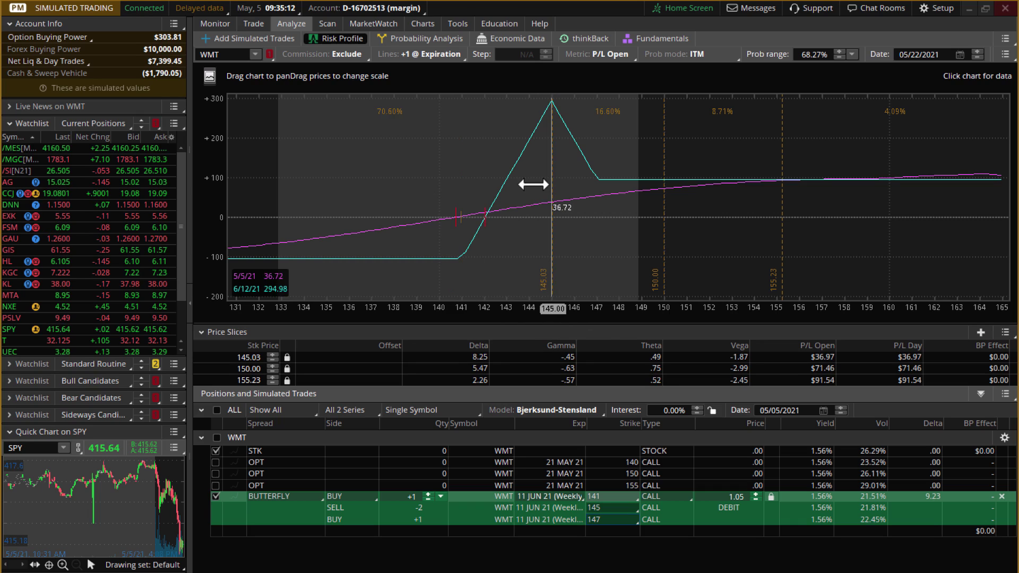
- Move the price slice near 145 and trial 144/146 strikes before restoring 145/147
{"action": "left_click_drag", "start_coordinate": [534, 184], "coordinate": [527, 182]}
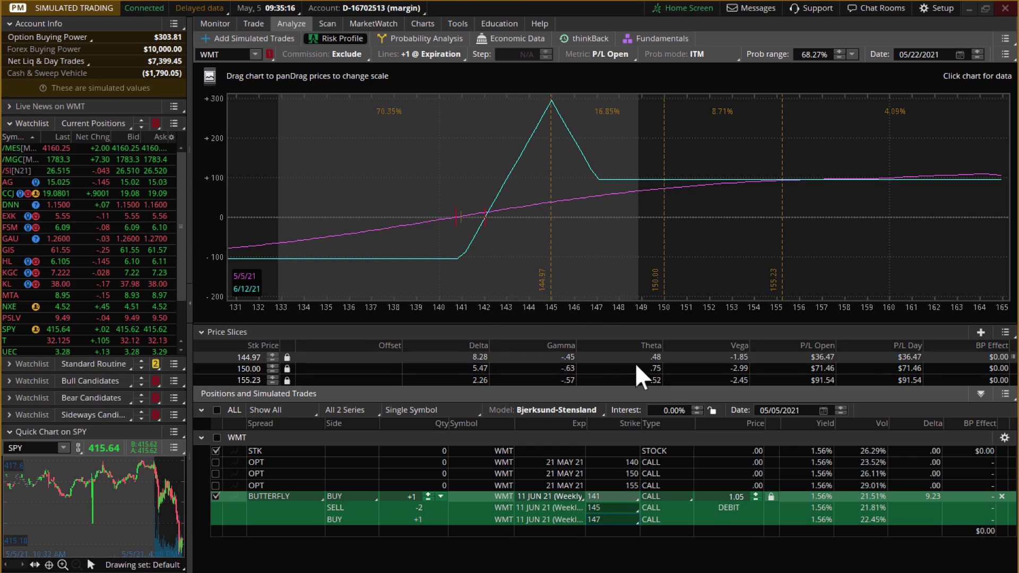
{"action": "left_click", "coordinate": [626, 508]}
{"action": "left_click", "coordinate": [615, 471]}
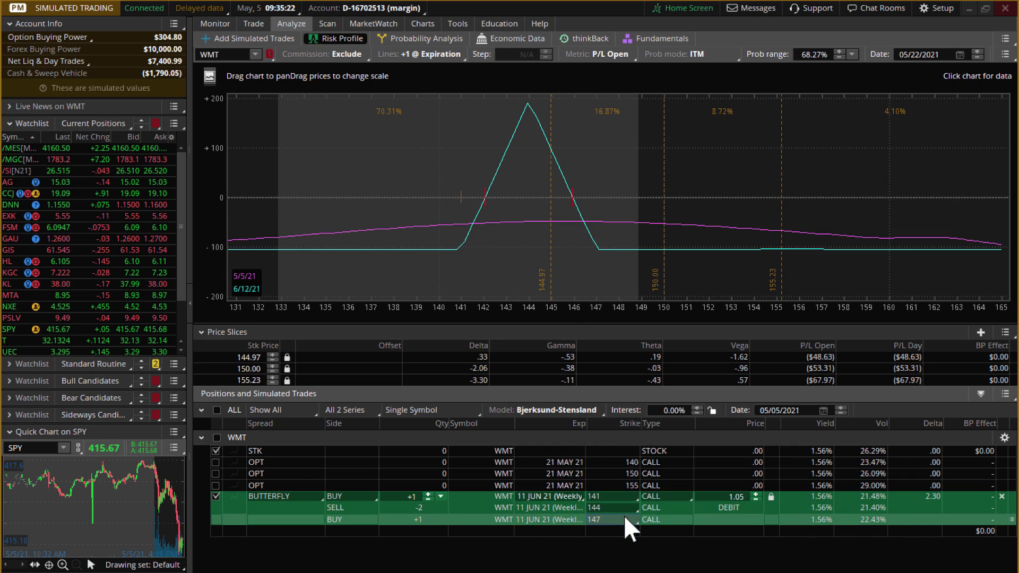
{"action": "left_click", "coordinate": [624, 515]}
{"action": "left_click", "coordinate": [616, 483]}
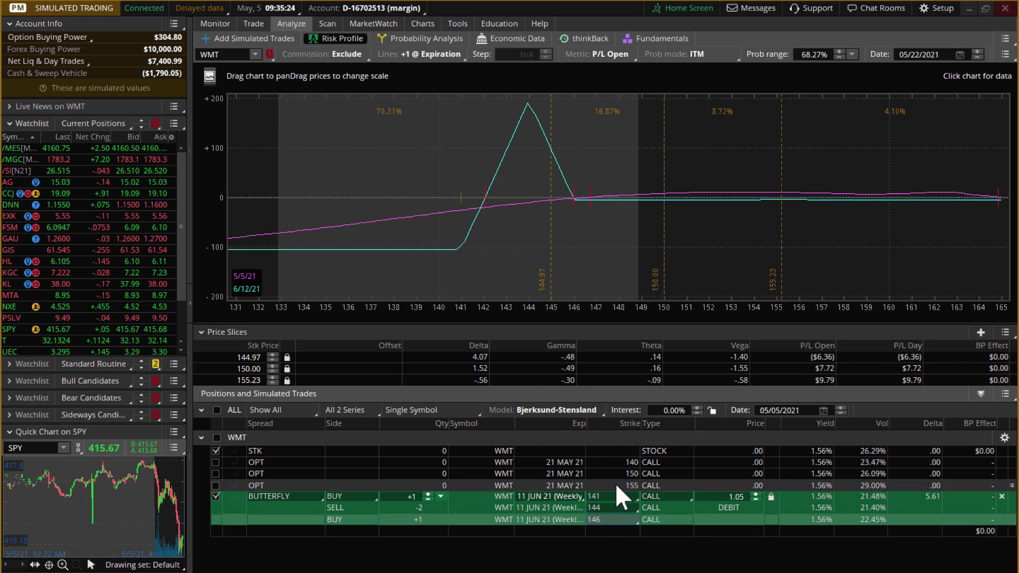
{"action": "left_click", "coordinate": [616, 517]}
{"action": "left_click", "coordinate": [610, 487]}
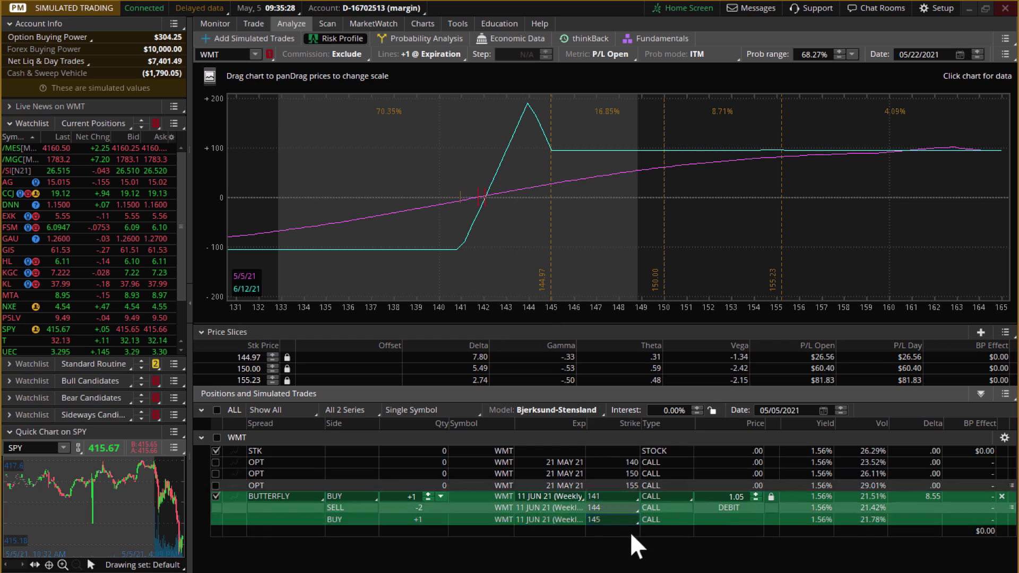
{"action": "left_click", "coordinate": [623, 507]}
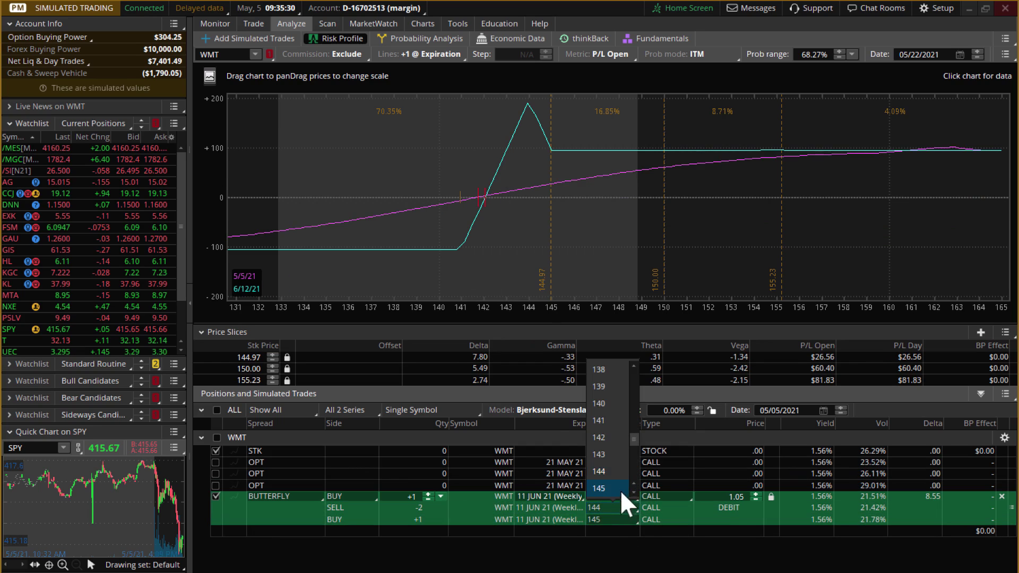
{"action": "left_click", "coordinate": [621, 488]}
{"action": "left_click", "coordinate": [632, 511]}
{"action": "left_click", "coordinate": [632, 504]}
{"action": "left_click", "coordinate": [613, 498]}
- Switch the butterfly to the 4 JUN 21 weekly expiration and lock the .98 price
{"action": "left_click", "coordinate": [555, 498]}
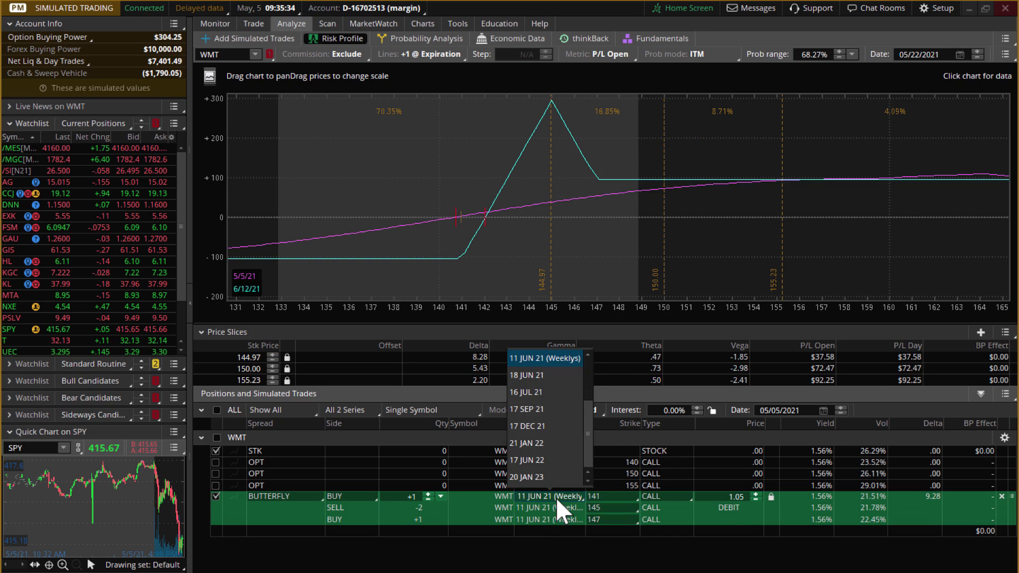
{"action": "left_click", "coordinate": [587, 352]}
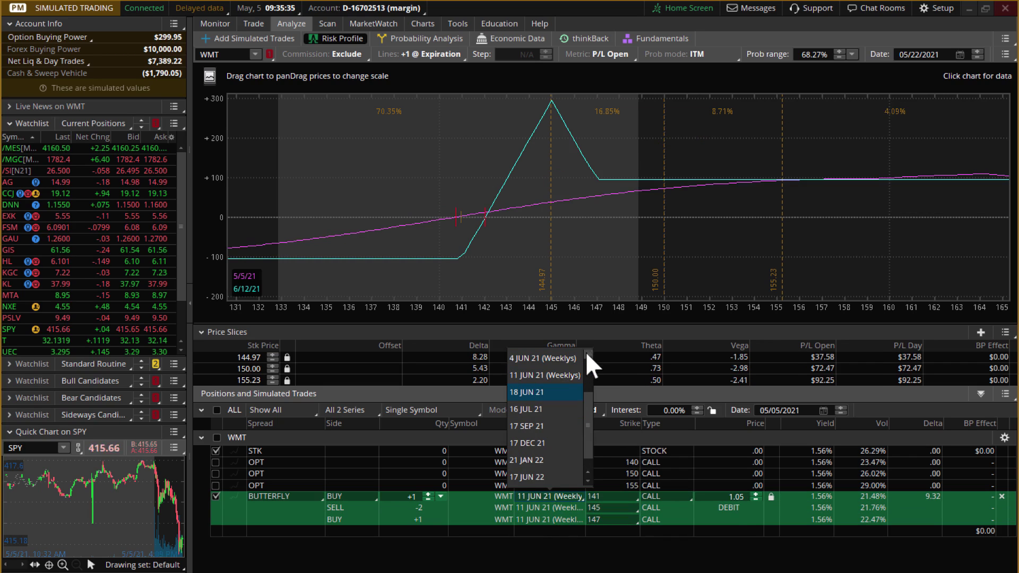
{"action": "left_click", "coordinate": [558, 358]}
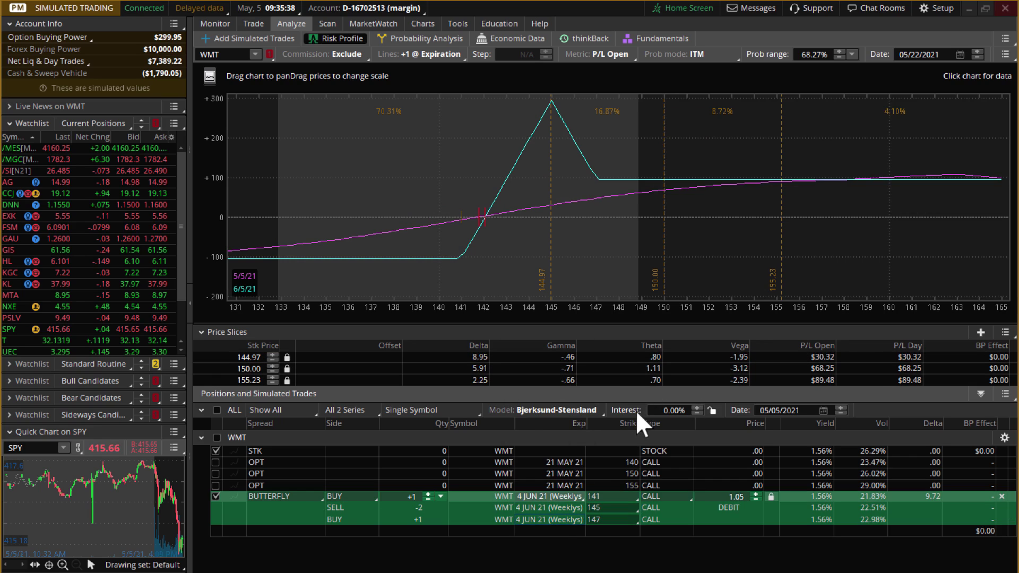
{"action": "left_click", "coordinate": [756, 499]}
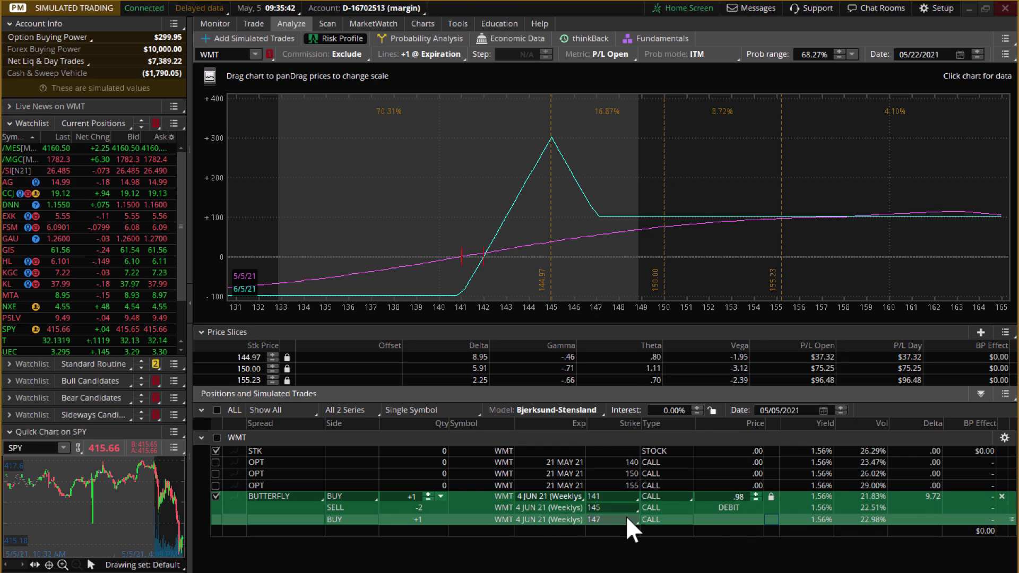
{"action": "left_click", "coordinate": [770, 496]}
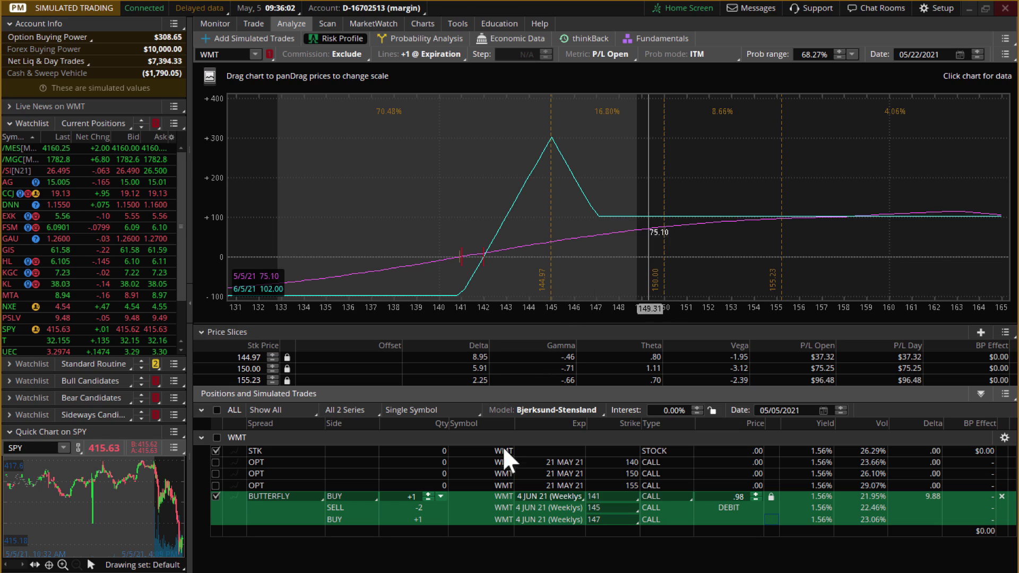
- Duplicate the WMT 141/145/147 butterfly as a buy order at 1.10 debit and send it, confirming the day-trade warning
{"action": "right_click", "coordinate": [542, 494]}
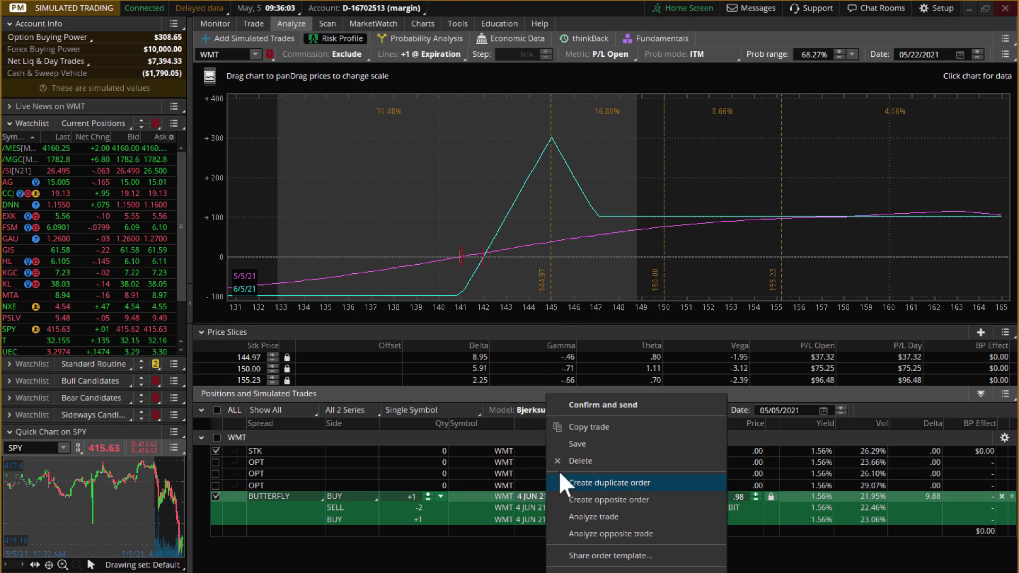
{"action": "left_click", "coordinate": [631, 482]}
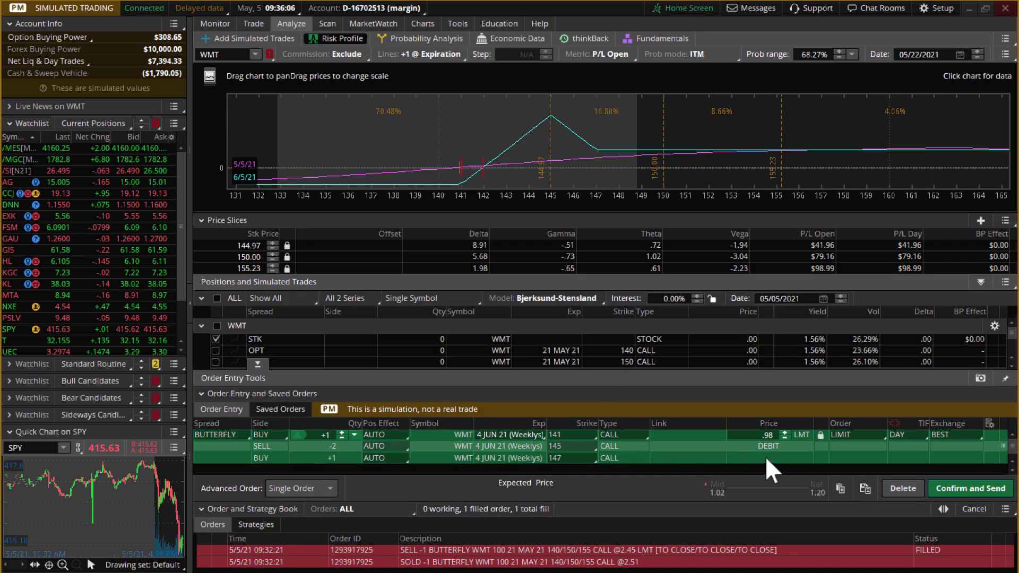
{"action": "left_click", "coordinate": [784, 432]}
{"action": "left_click", "coordinate": [785, 432]}
{"action": "left_click", "coordinate": [784, 431]}
{"action": "left_click_drag", "start_coordinate": [730, 487], "coordinate": [766, 486]}
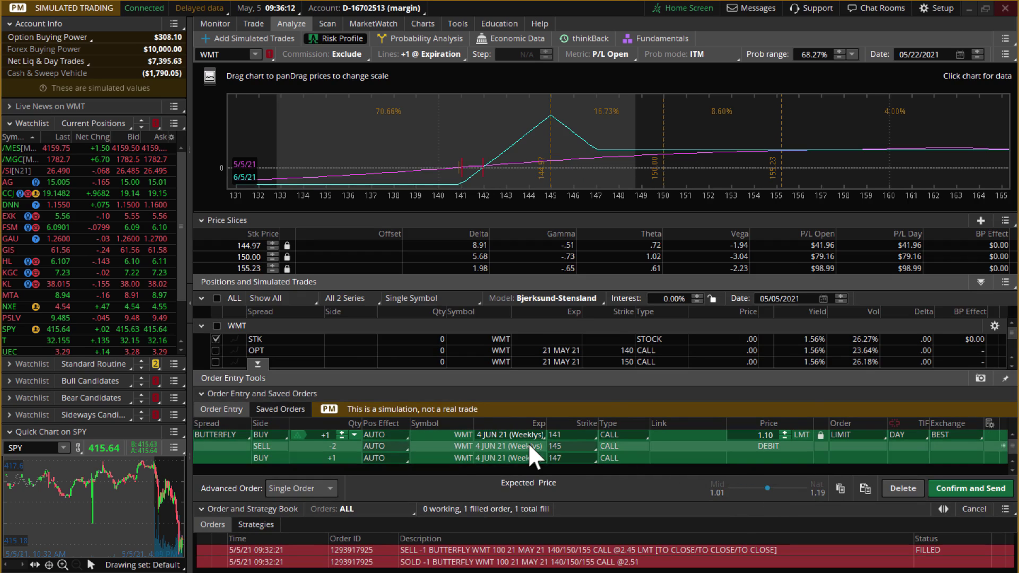
{"action": "left_click", "coordinate": [955, 476]}
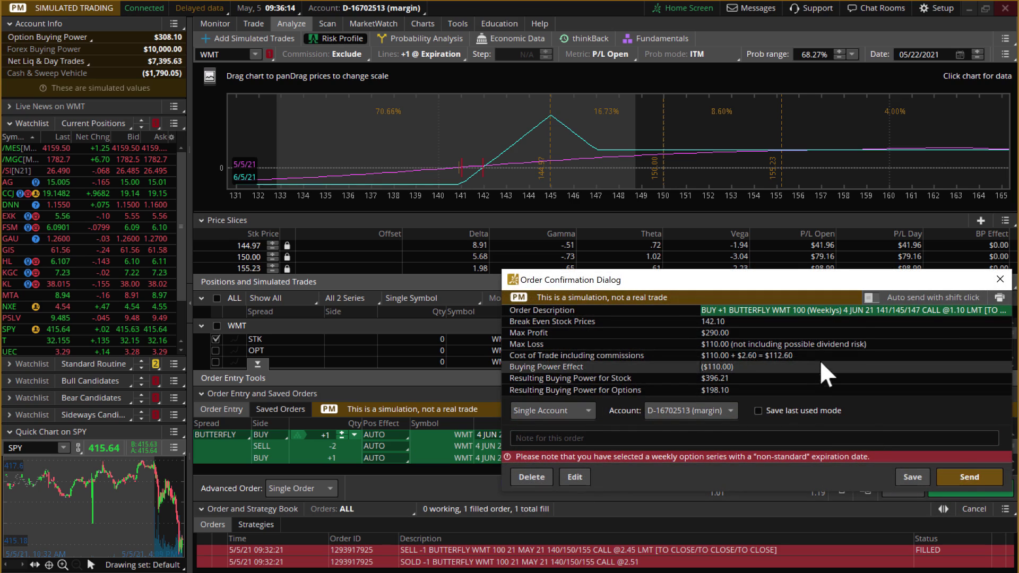
{"action": "left_click", "coordinate": [963, 479]}
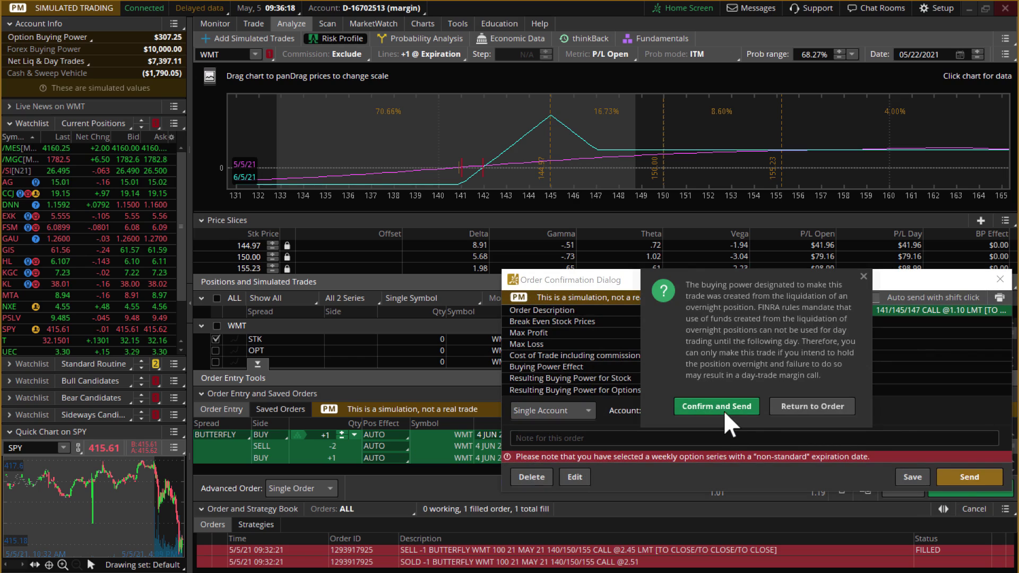
{"action": "left_click", "coordinate": [723, 407]}
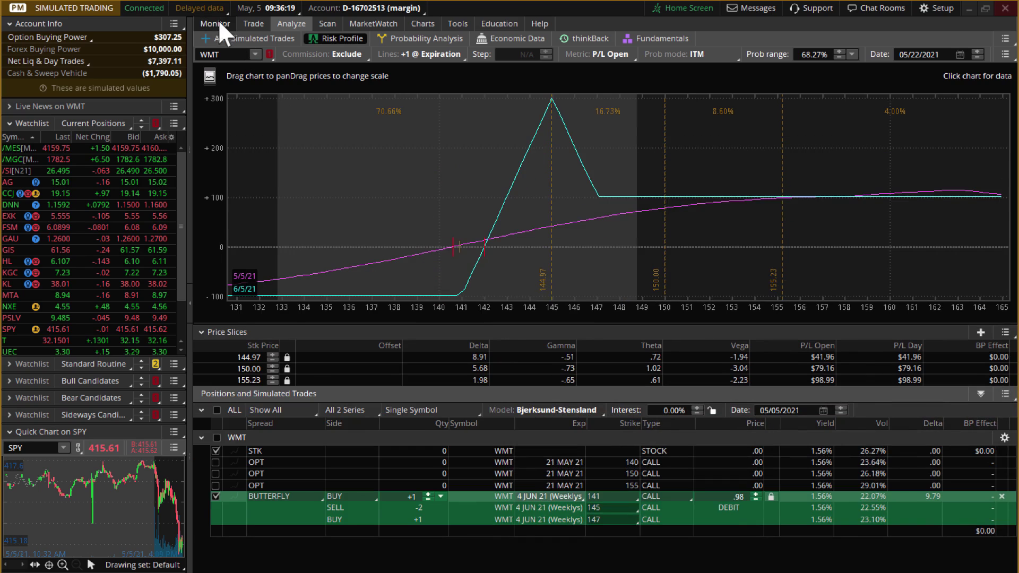
- On the Monitor tab, check the working 1.10 butterfly order, then collapse the WMT position group and Working Orders
{"action": "left_click", "coordinate": [218, 24]}
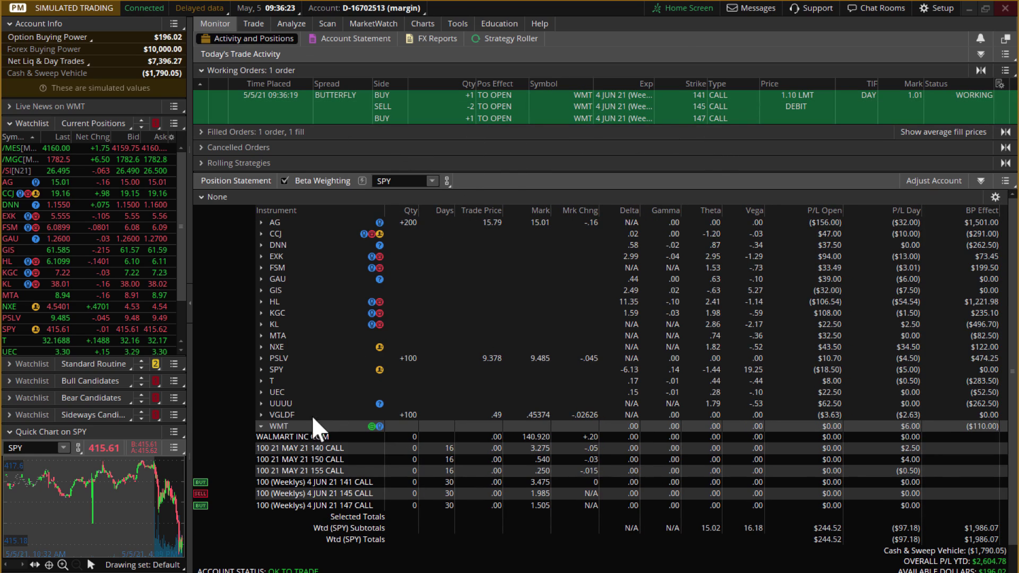
{"action": "left_click", "coordinate": [283, 426]}
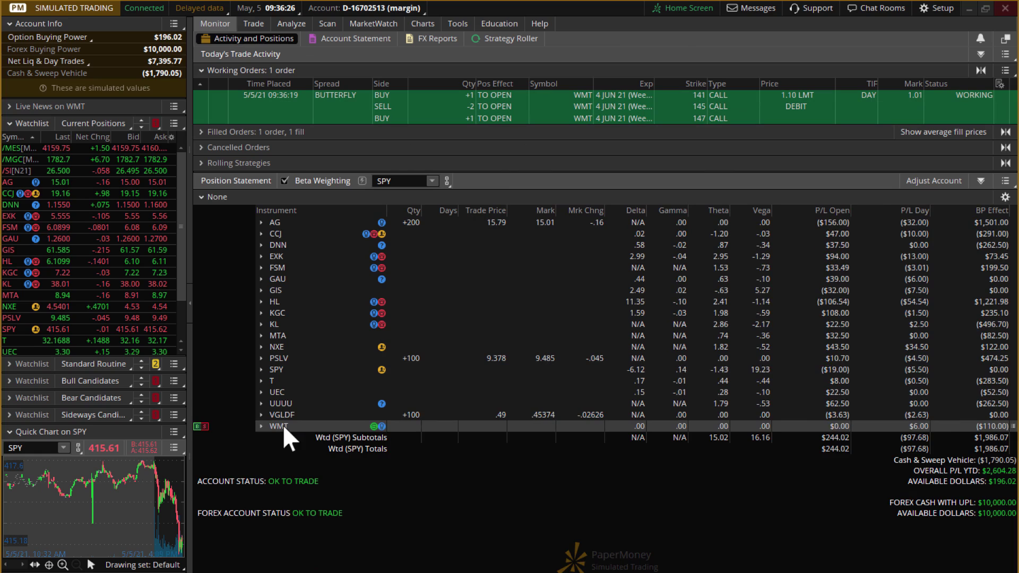
{"action": "left_click", "coordinate": [256, 68]}
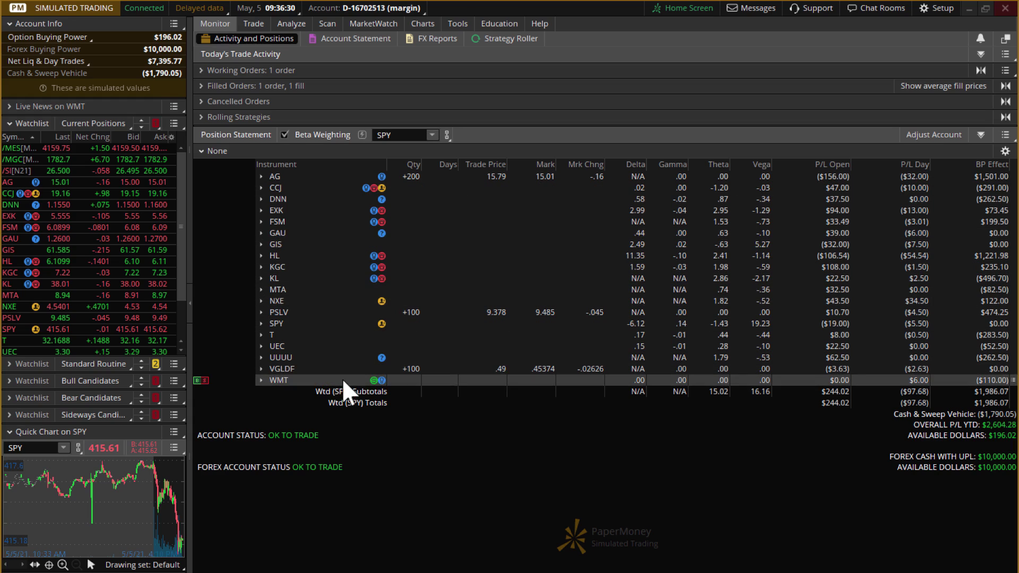